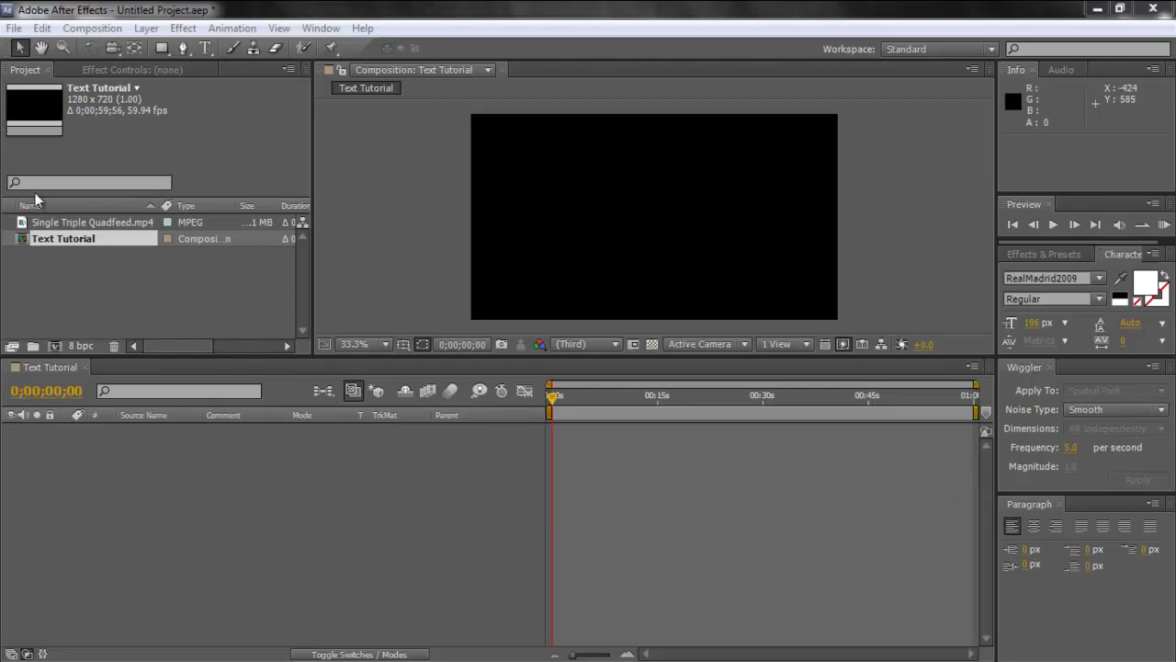
# Open the Composition menu to reach the Text Tutorial comp's settings.
pyautogui.click(93, 28)
pyautogui.click(126, 74)
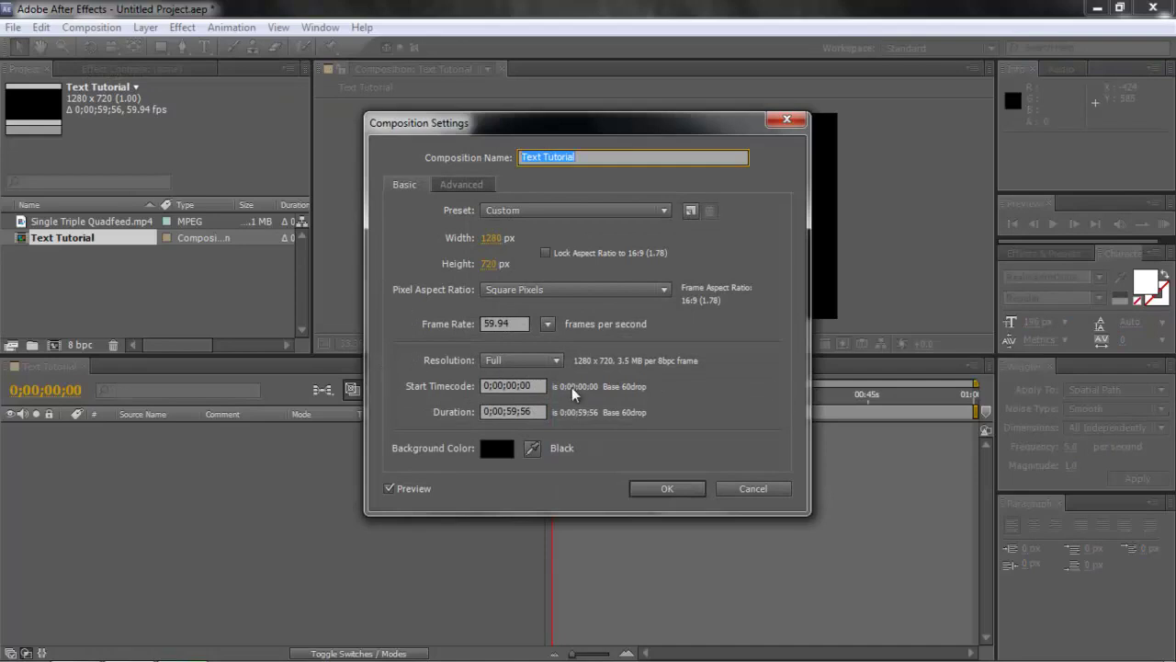
pyautogui.click(667, 489)
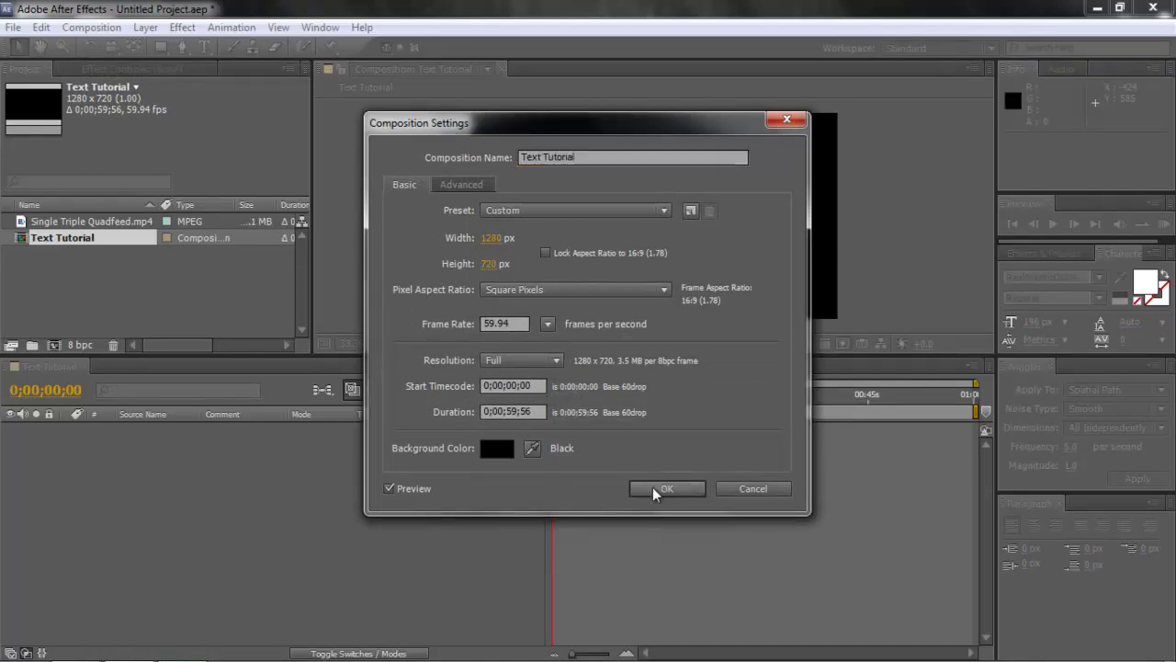
# Place the gameplay footage into the Text Tutorial comp and scrub through it.
pyautogui.moveTo(87, 222)
pyautogui.mouseDown()
pyautogui.moveTo(593, 206)
pyautogui.moveTo(651, 221)
pyautogui.mouseUp()
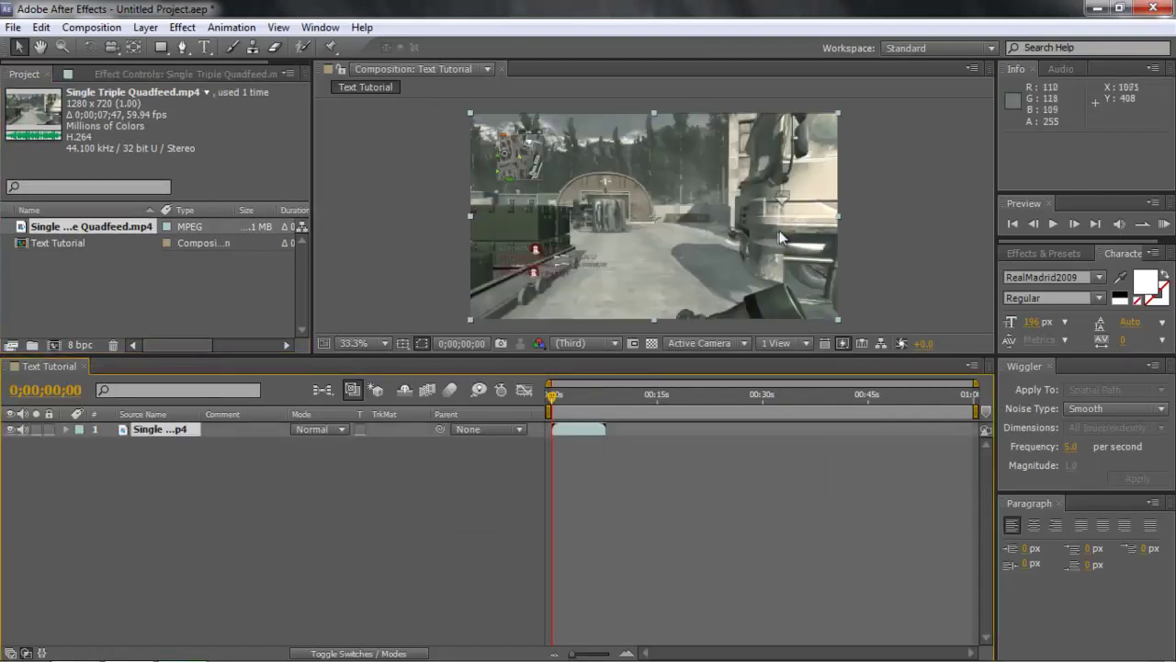
pyautogui.click(908, 245)
pyautogui.click(571, 397)
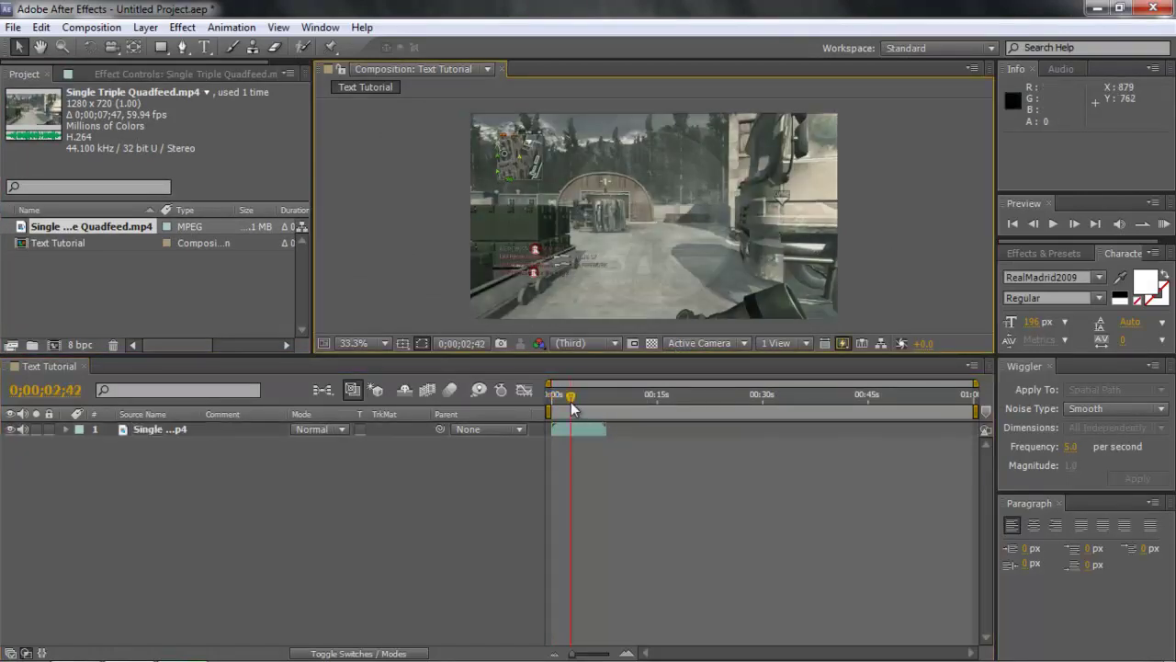
pyautogui.click(555, 411)
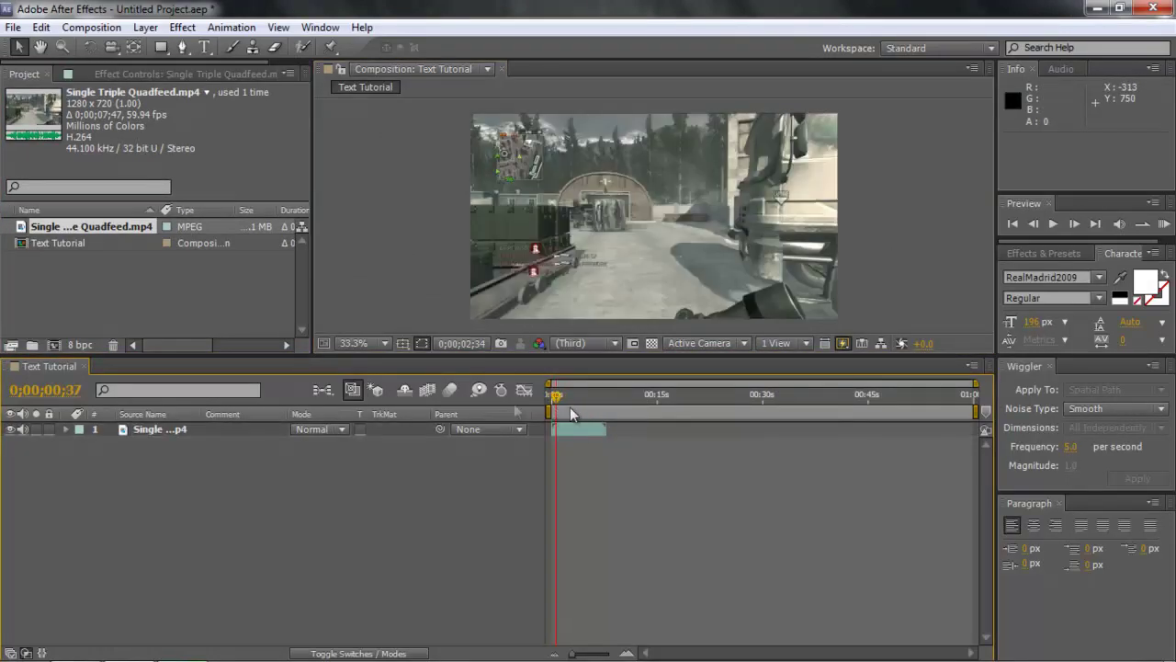
# Add a new text layer reading 'TEST' on top of the footage.
pyautogui.click(146, 27)
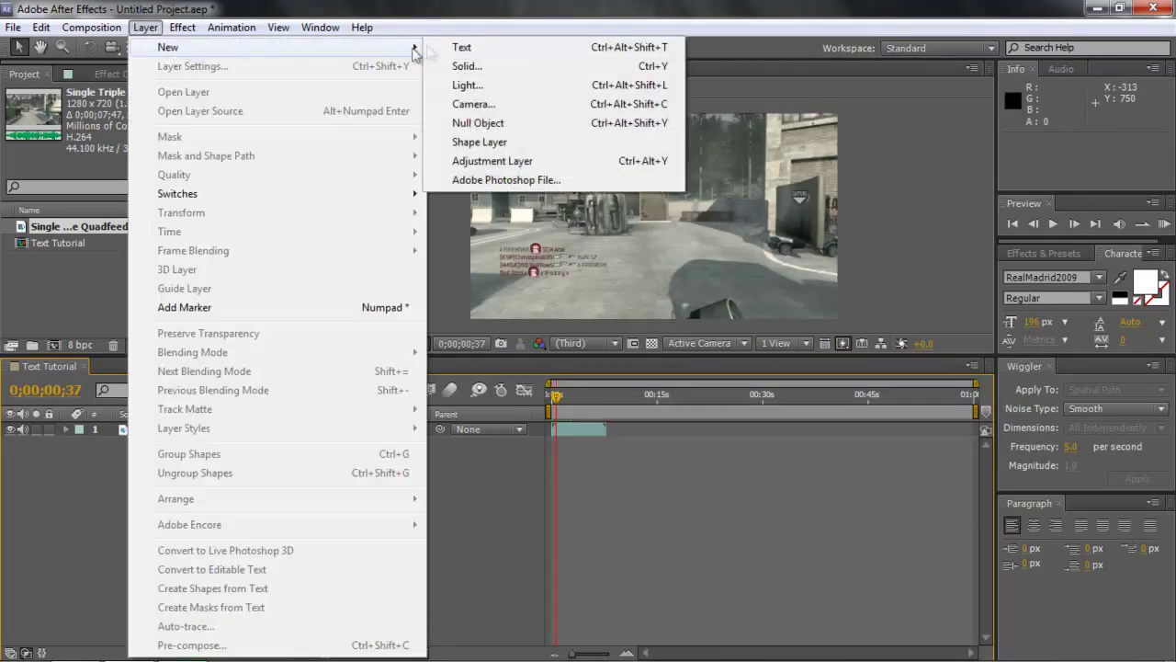
pyautogui.click(445, 48)
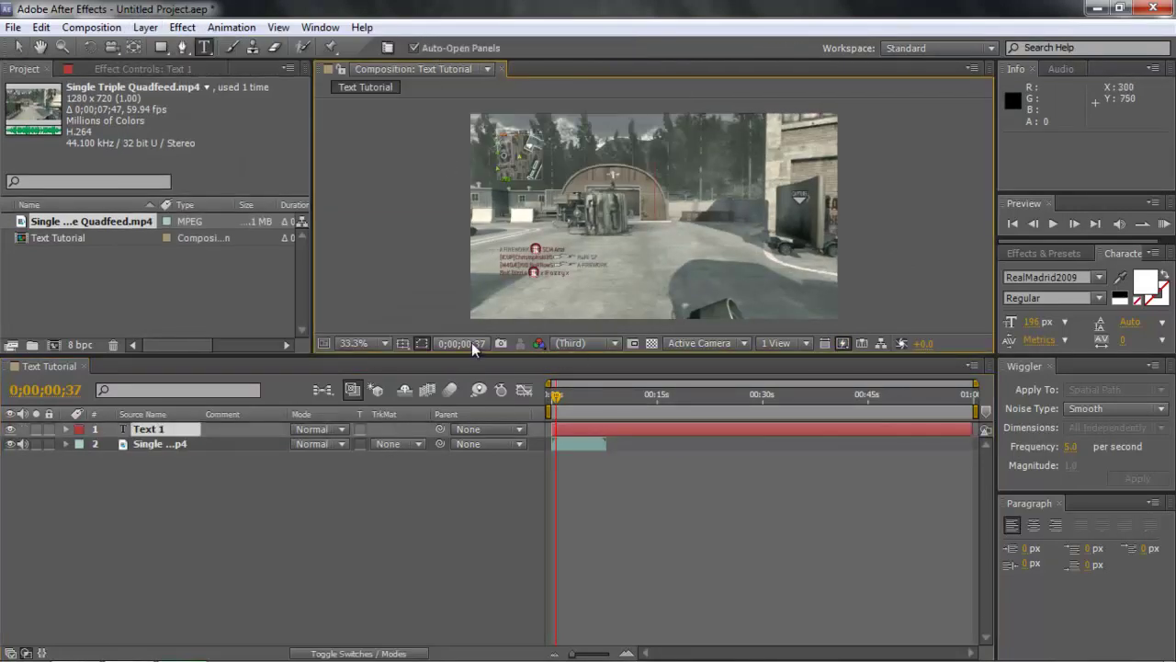
pyautogui.write('TEST')
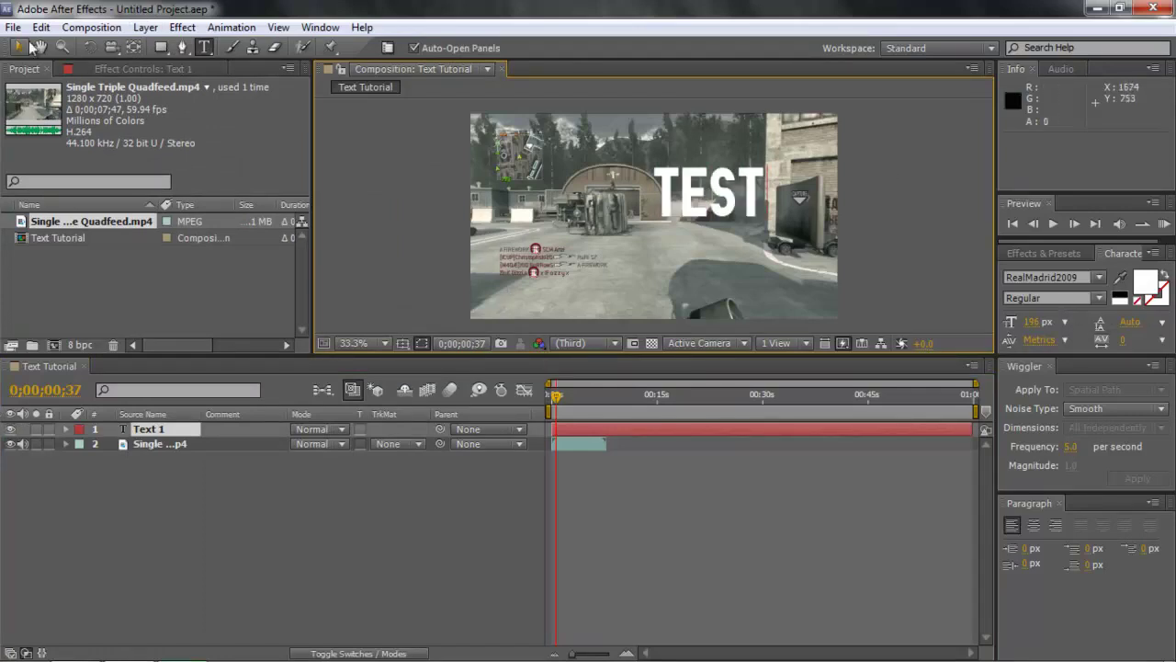
pyautogui.click(28, 46)
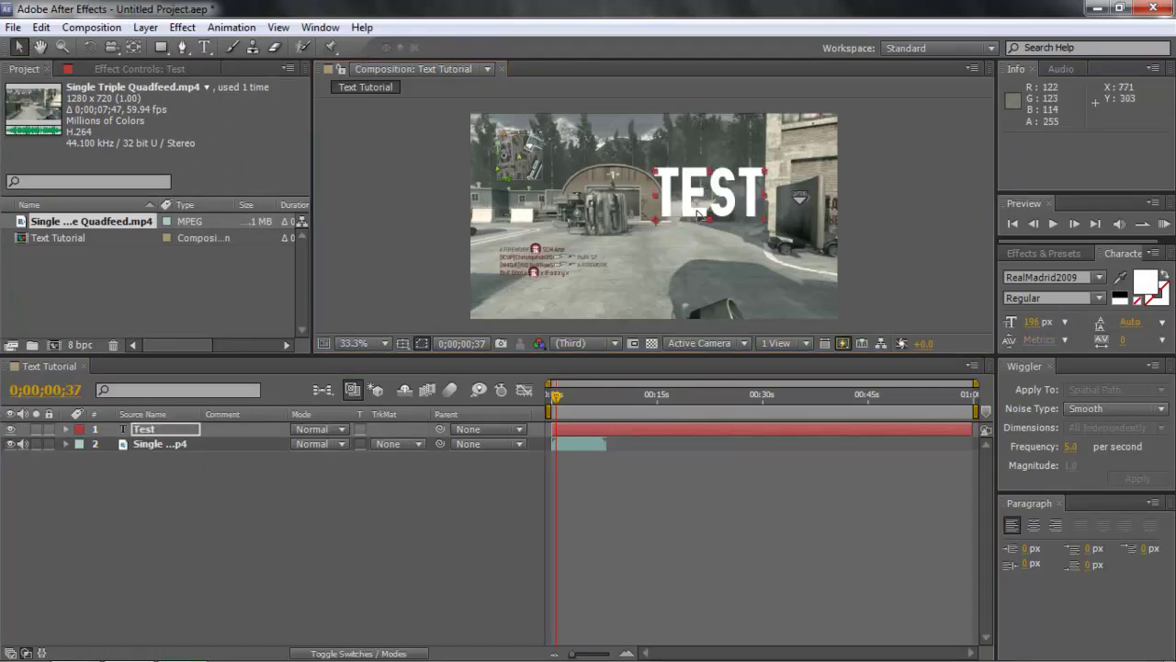
# Move the TEST text down-right and reposition its anchor point.
pyautogui.moveTo(698, 214); pyautogui.dragTo(766, 258)
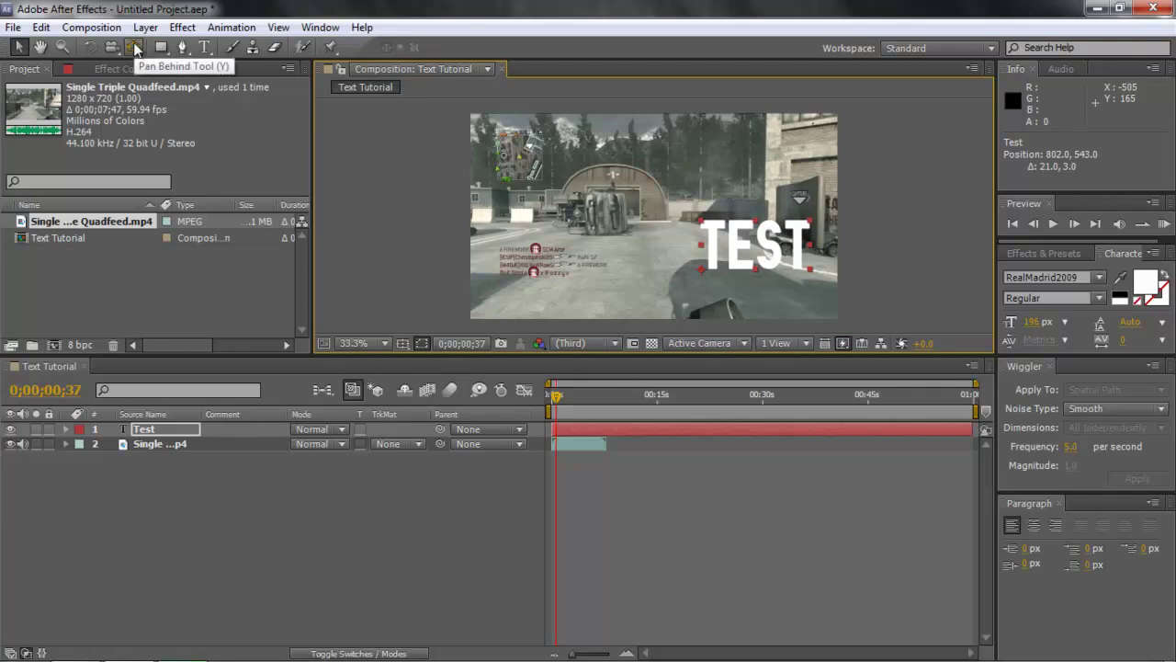
pyautogui.click(135, 47)
pyautogui.moveTo(711, 290); pyautogui.dragTo(716, 286)
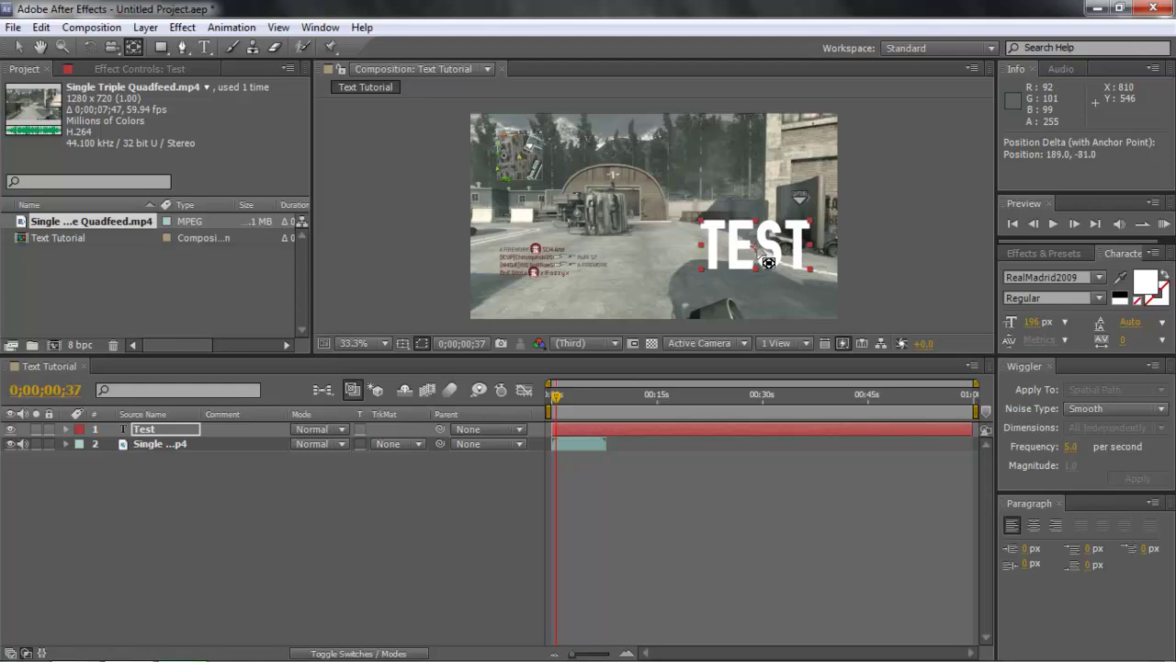
pyautogui.moveTo(768, 262); pyautogui.dragTo(769, 262)
# Rotate TEST about 90° and park it just past the frame's right edge.
pyautogui.click(90, 47)
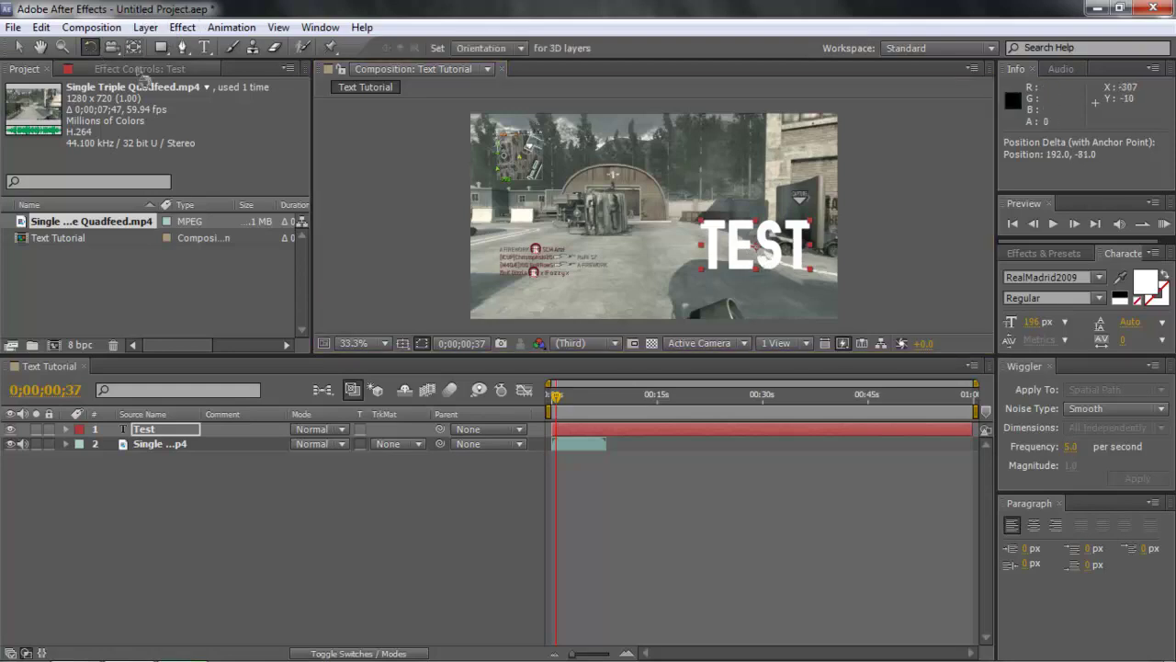
pyautogui.moveTo(794, 259); pyautogui.dragTo(758, 289)
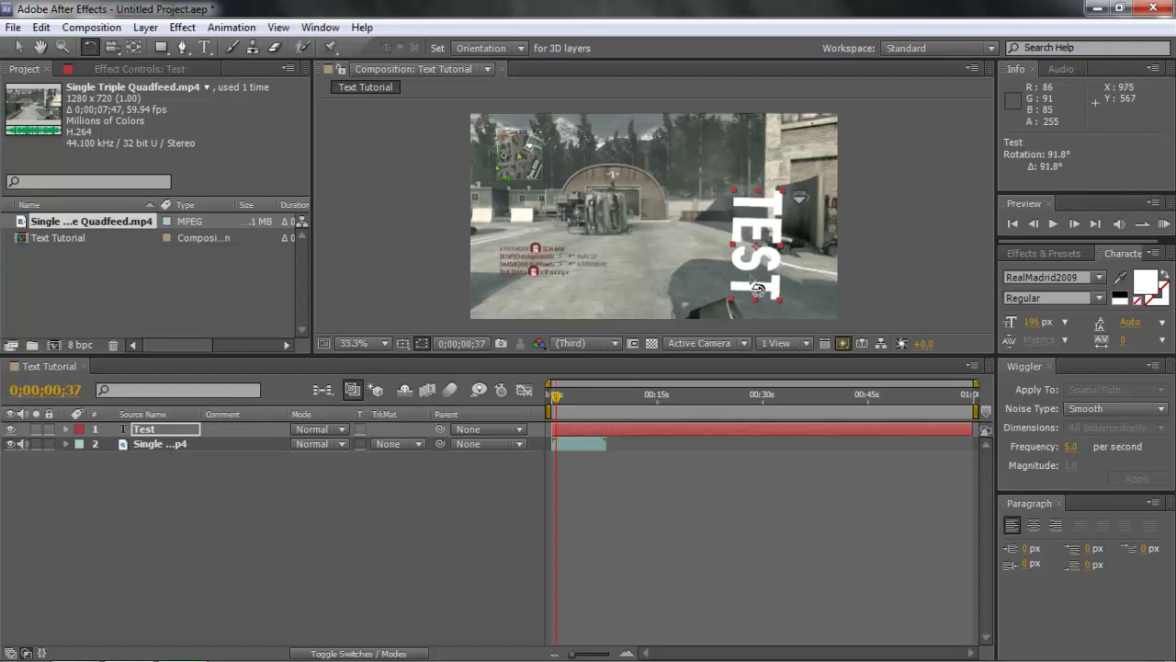
pyautogui.click(18, 47)
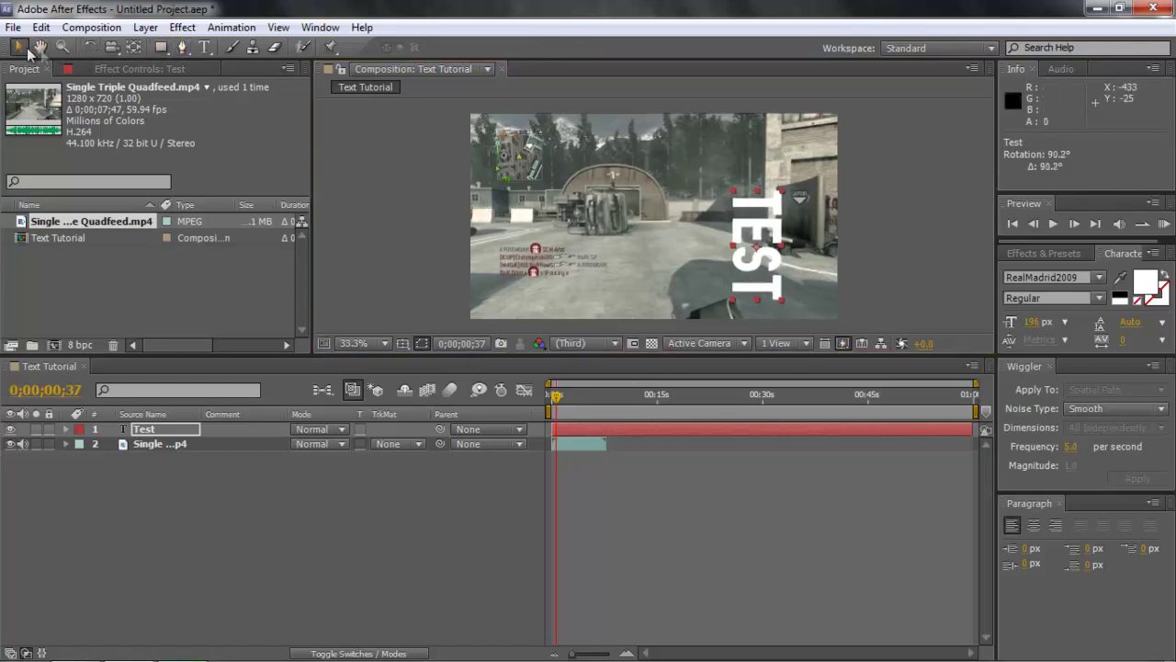
pyautogui.moveTo(744, 274); pyautogui.dragTo(866, 283)
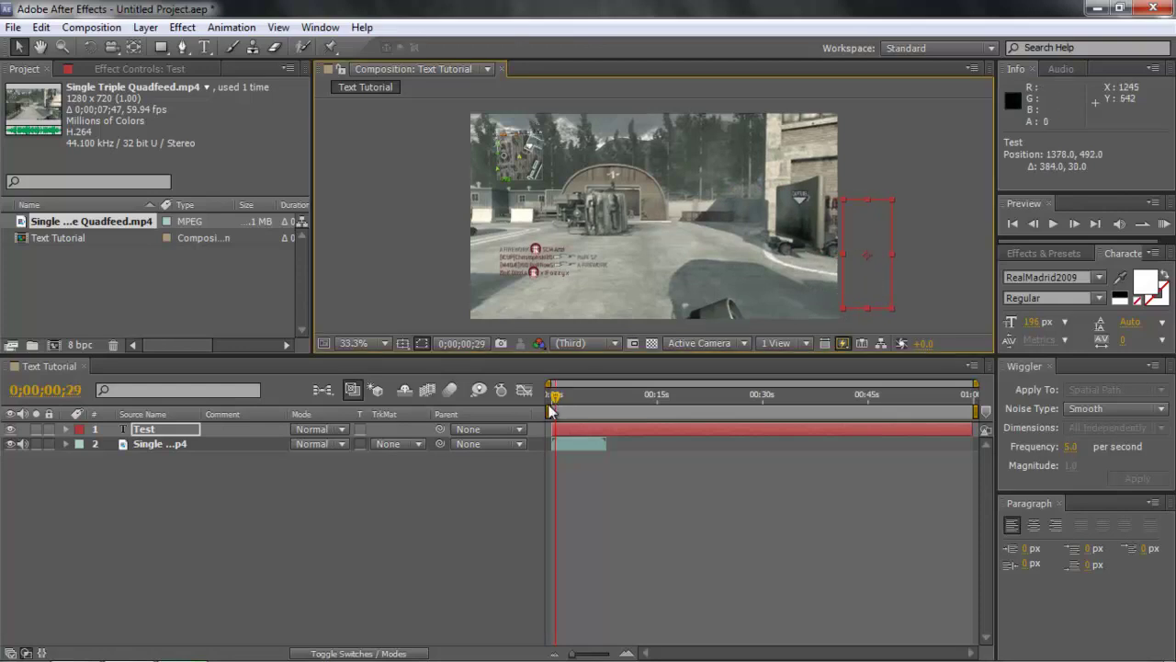
# Reveal the Test layer's Transform and set Position and Rotation keyframes at frame 0.
pyautogui.moveTo(550, 410); pyautogui.dragTo(583, 410)
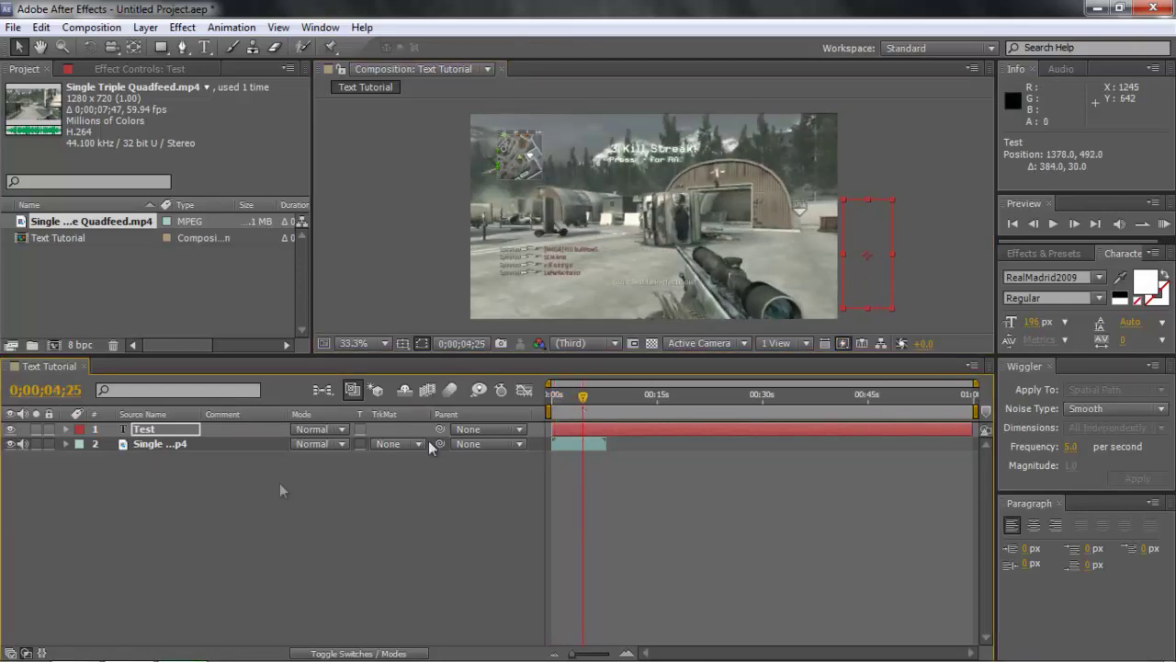
pyautogui.click(66, 430)
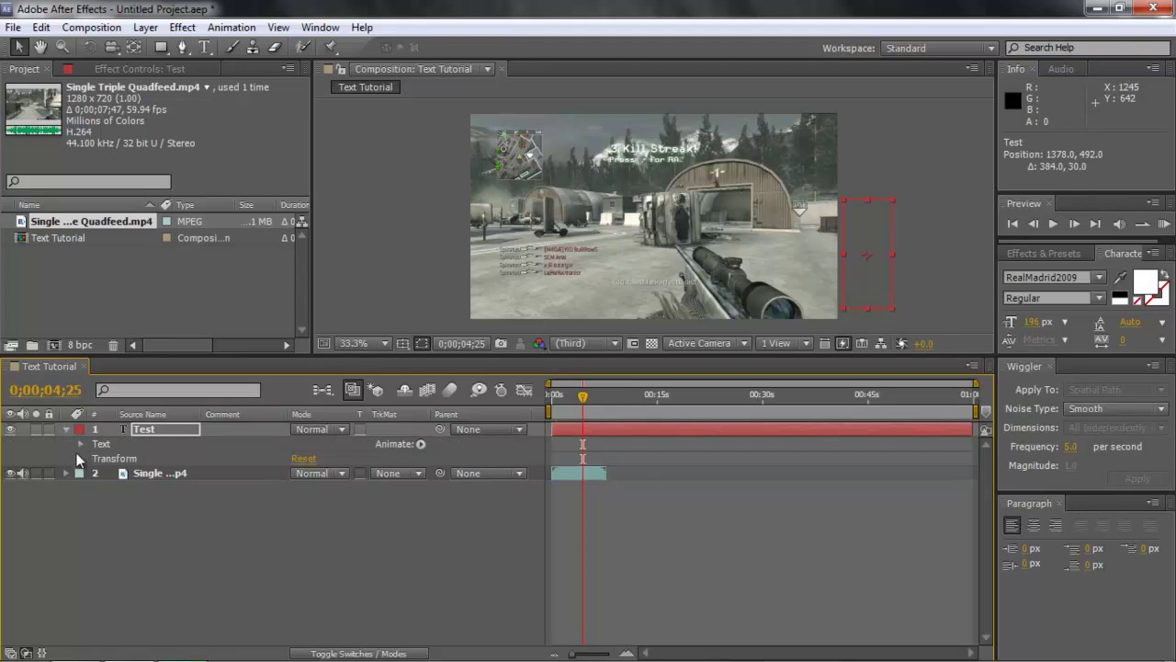
pyautogui.click(80, 457)
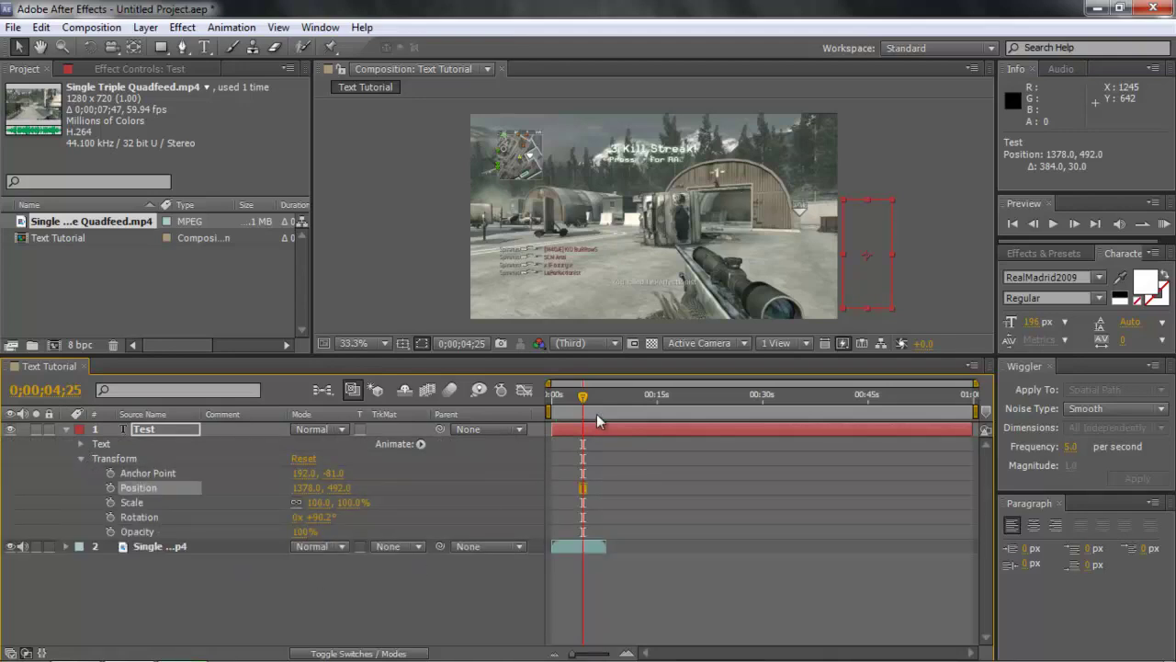
pyautogui.moveTo(596, 414); pyautogui.dragTo(552, 412)
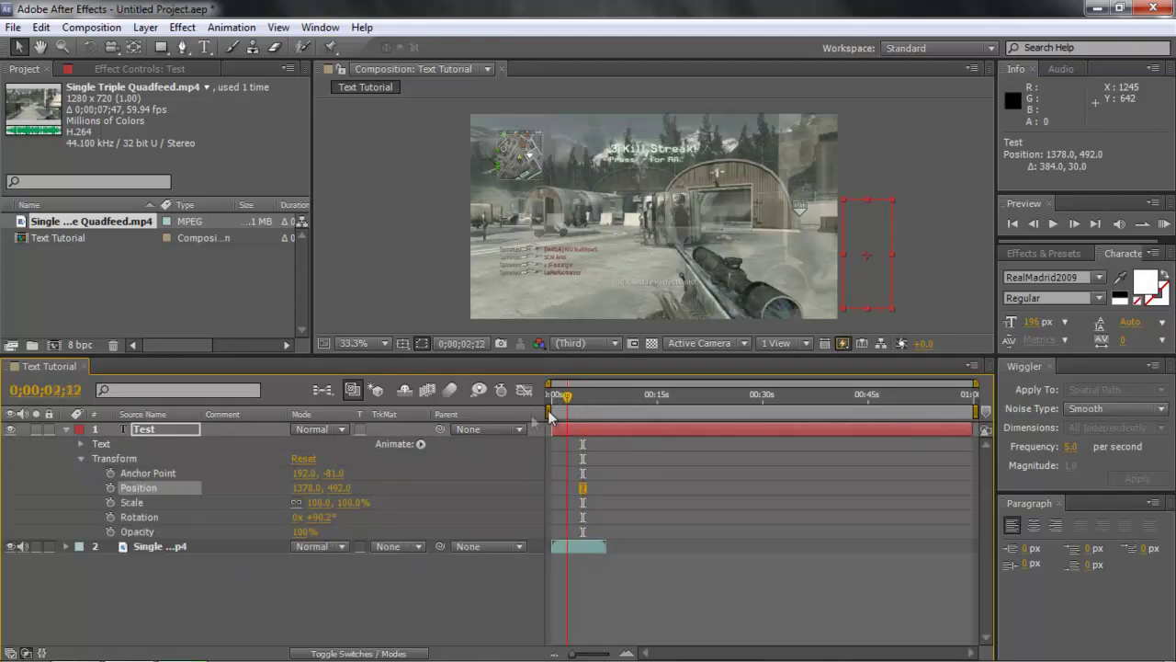
pyautogui.click(110, 487)
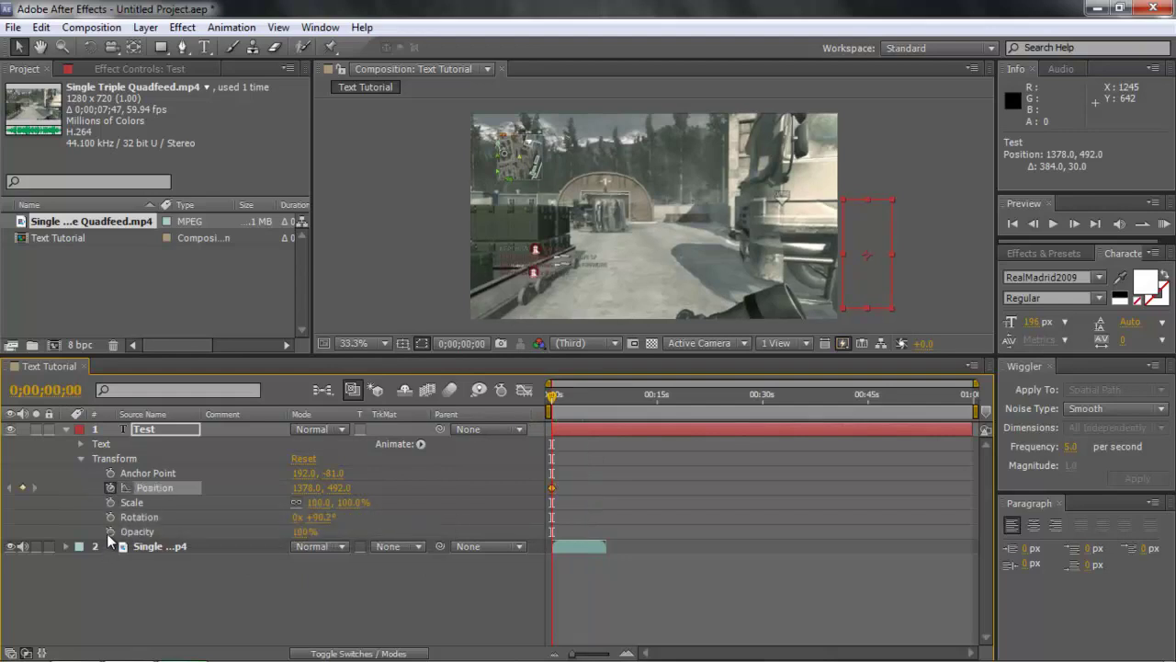
pyautogui.click(111, 517)
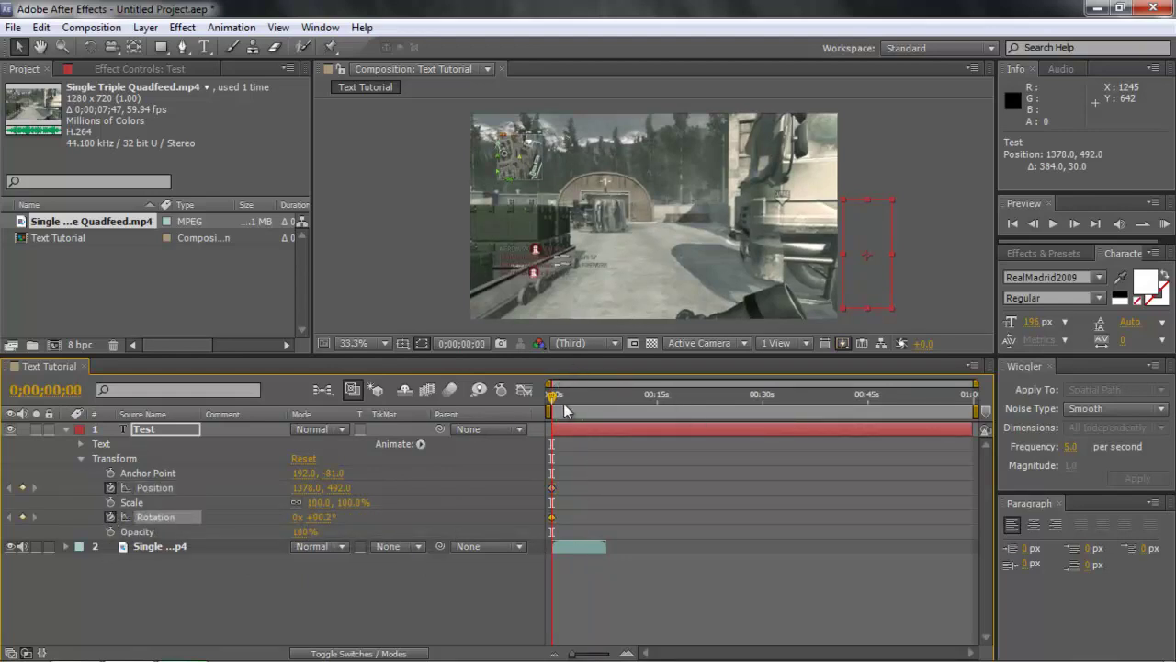
pyautogui.moveTo(563, 410); pyautogui.dragTo(581, 410)
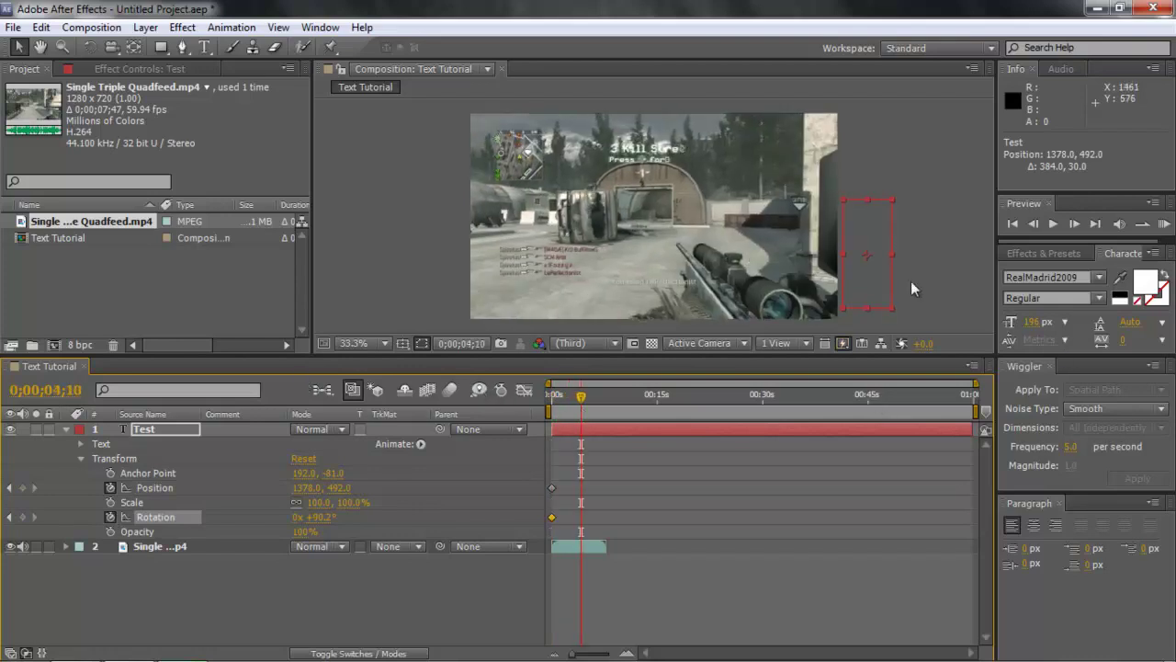
# At 4;10, key TEST rotated back upright and positioned just above the frame's top edge.
pyautogui.moveTo(862, 288); pyautogui.dragTo(636, 184)
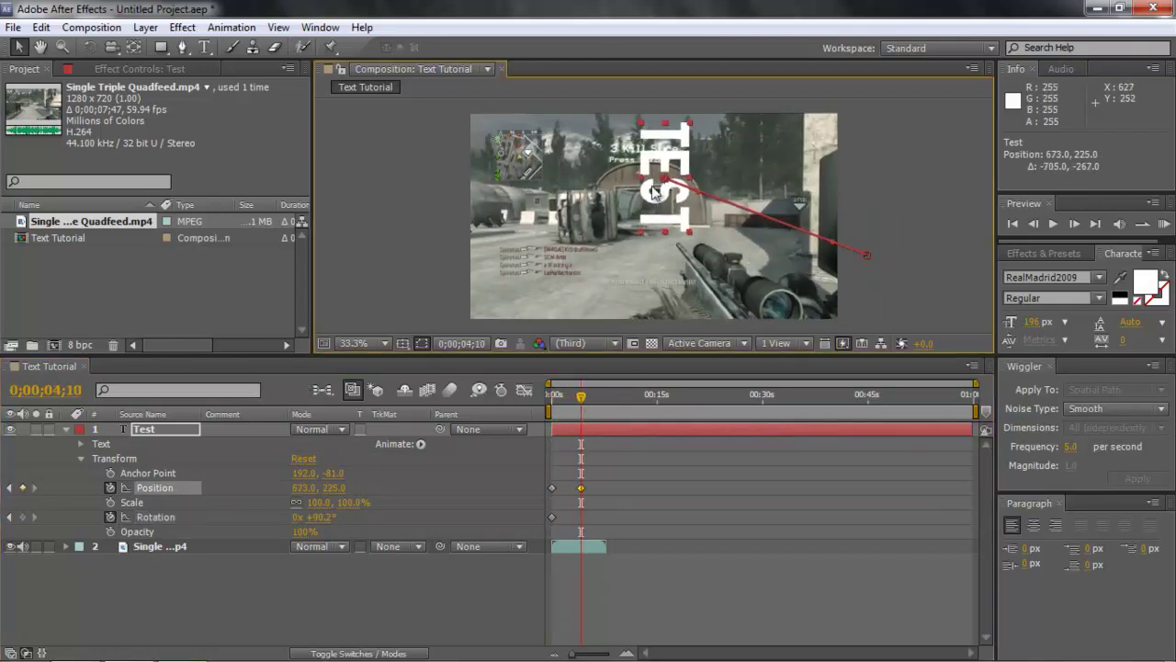
pyautogui.click(90, 47)
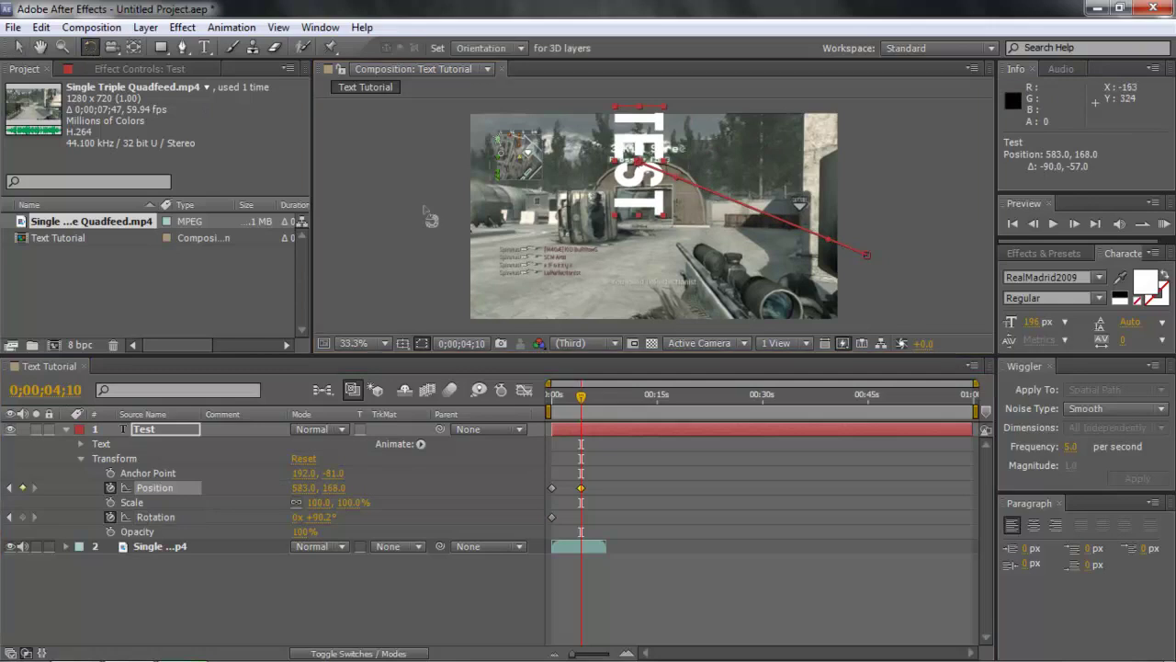
pyautogui.moveTo(637, 210); pyautogui.dragTo(728, 181)
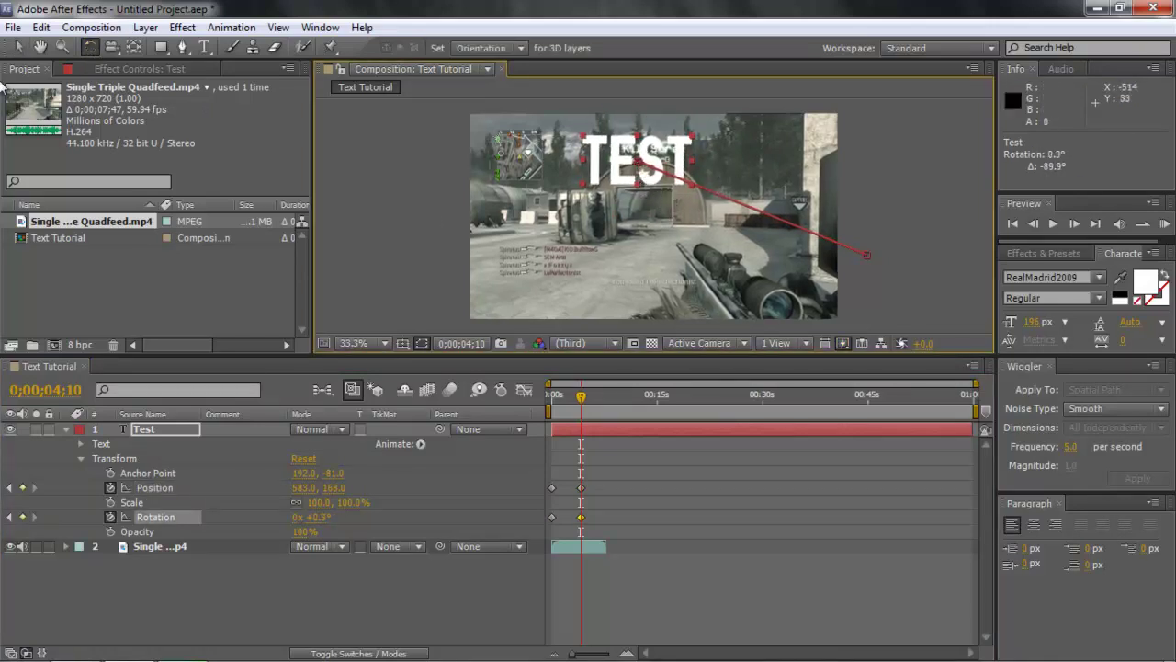
pyautogui.click(19, 47)
pyautogui.moveTo(647, 185); pyautogui.dragTo(663, 102)
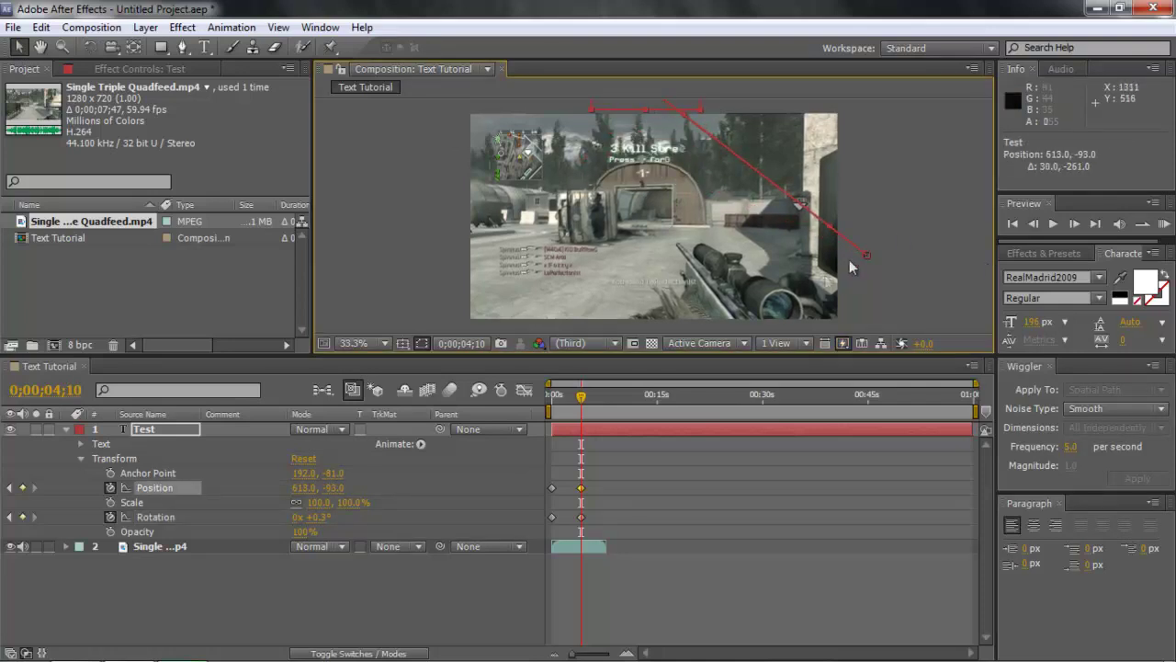
pyautogui.moveTo(581, 408); pyautogui.dragTo(535, 415)
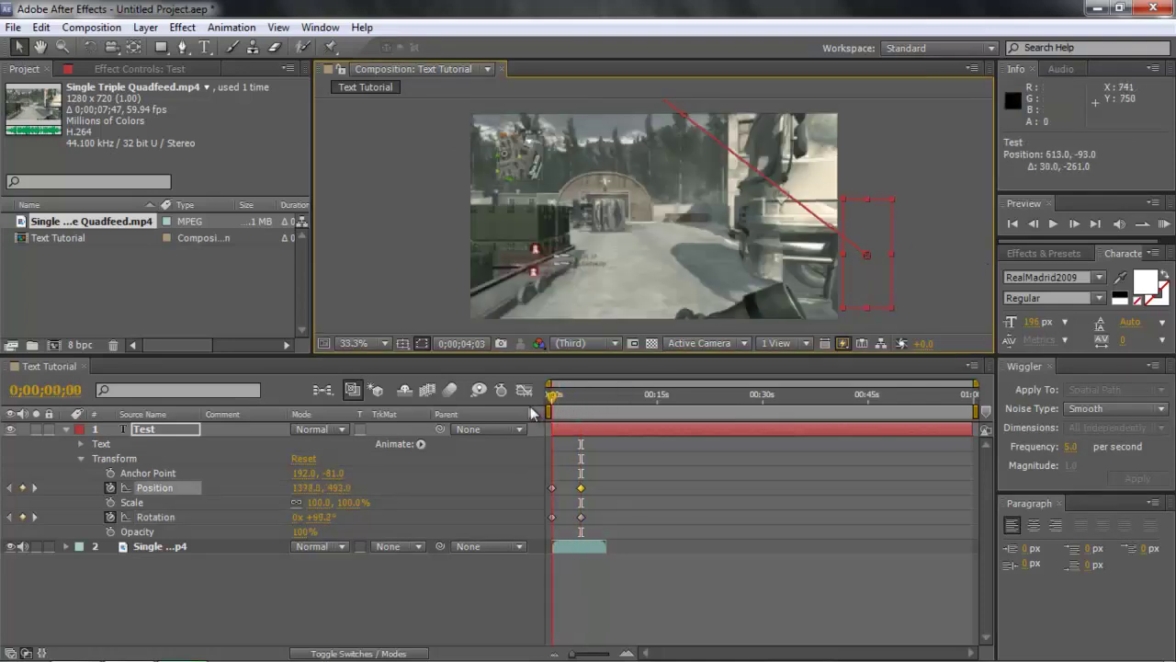
# Preview the TEST slide-in and rotation, then stop back at 0;00;00;00.
pyautogui.click(1160, 226)
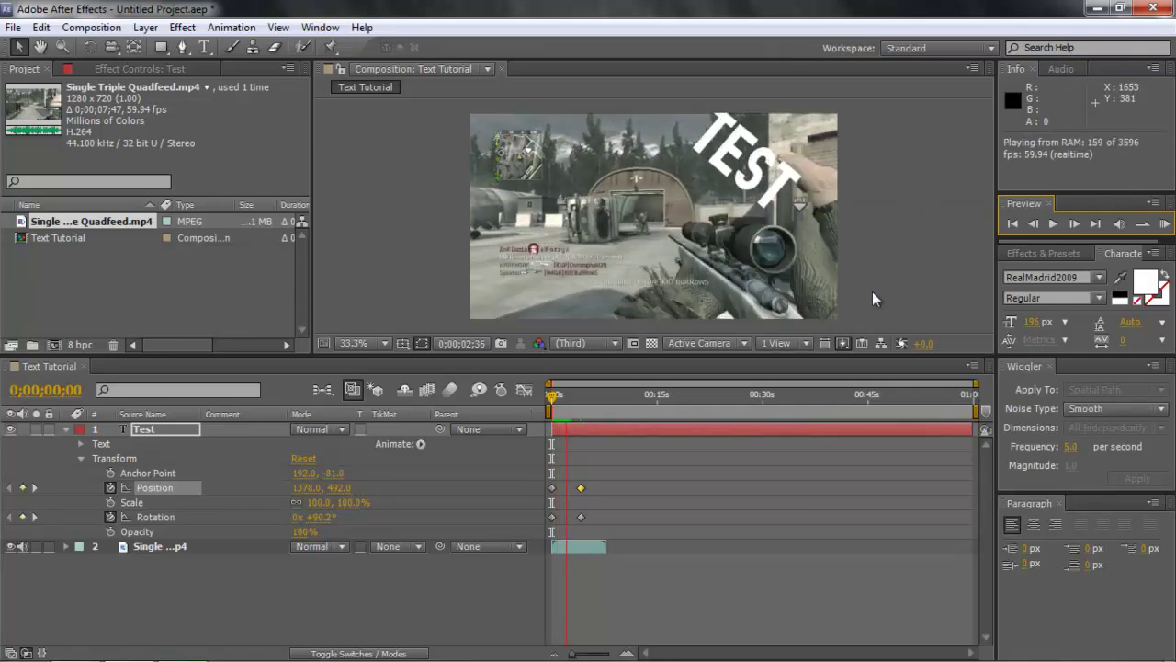
pyautogui.click(781, 282)
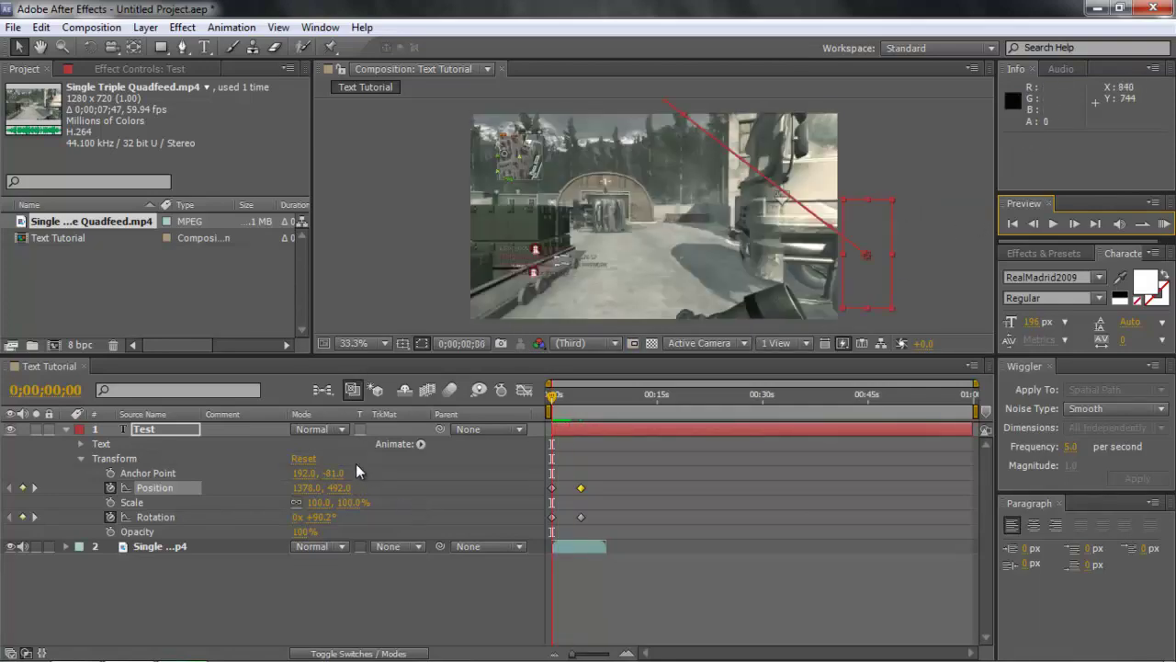
# Replay the animation and add a Position keyframe moving TEST down-left.
pyautogui.moveTo(553, 404); pyautogui.dragTo(567, 407)
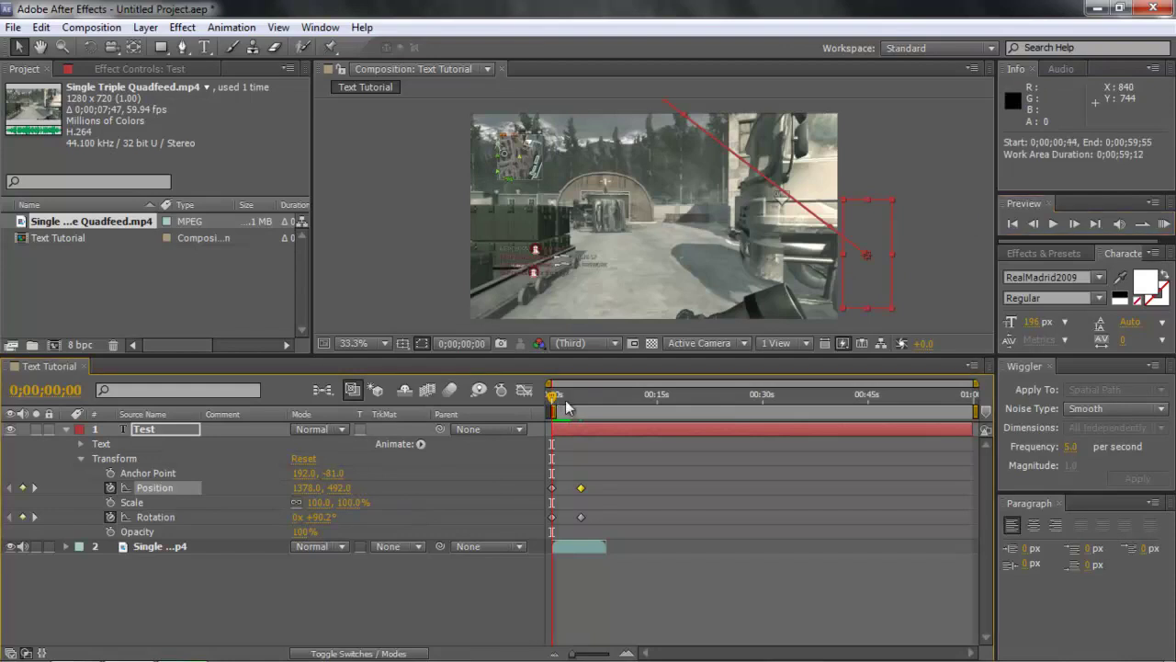
pyautogui.press('space')
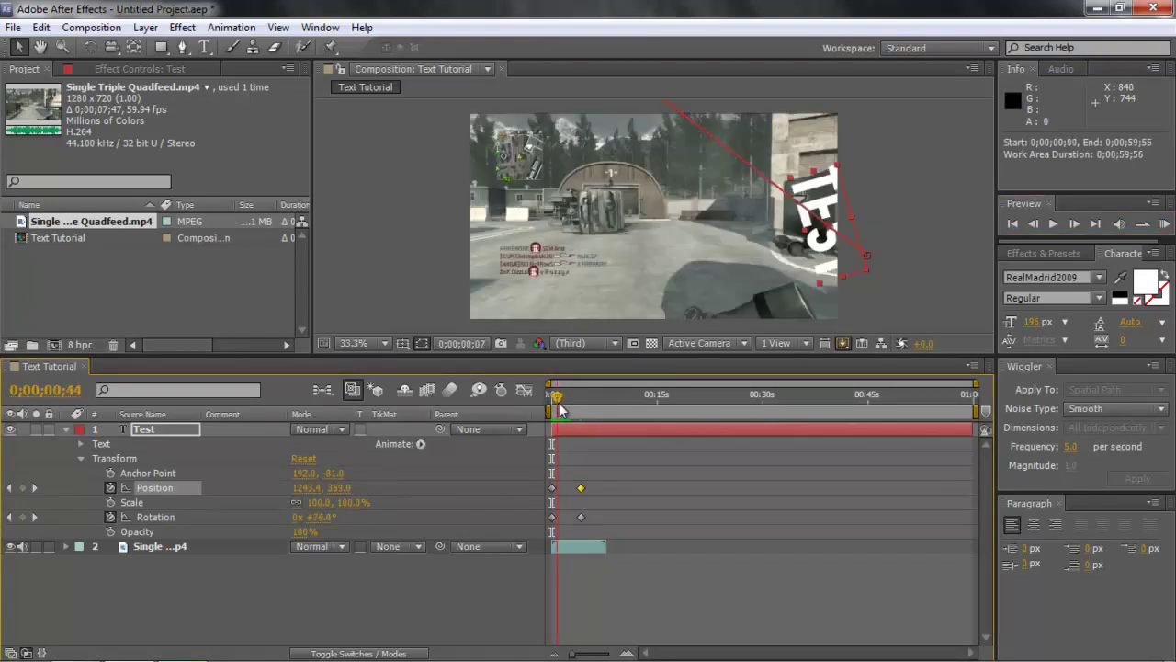
pyautogui.click(24, 48)
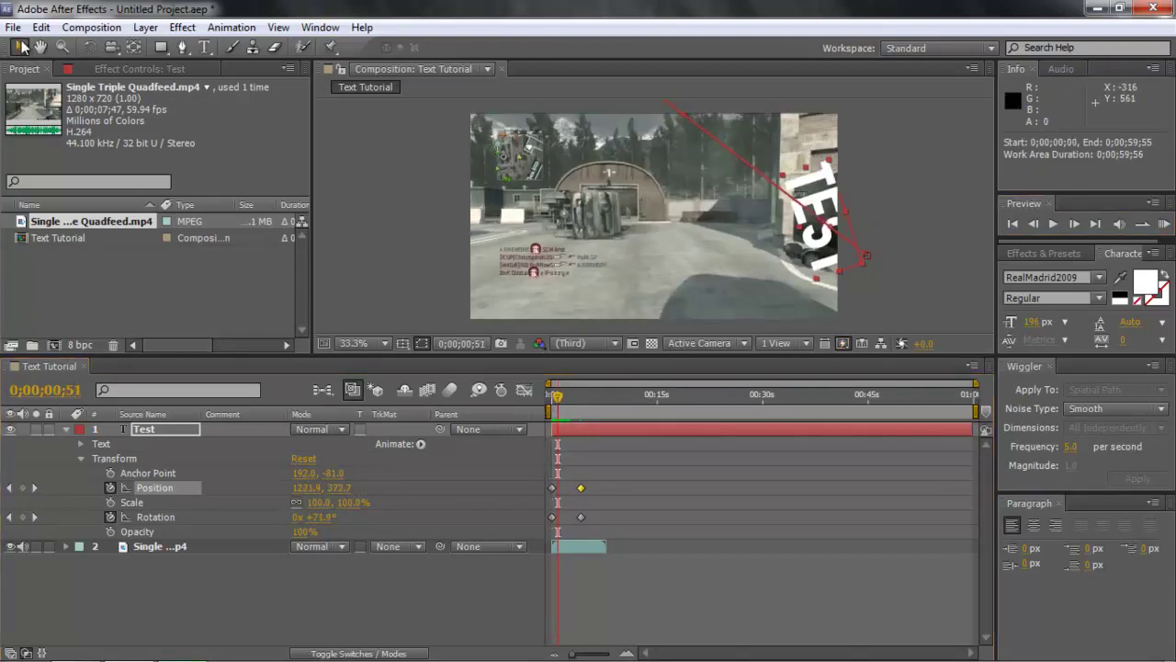
pyautogui.moveTo(822, 232); pyautogui.dragTo(796, 289)
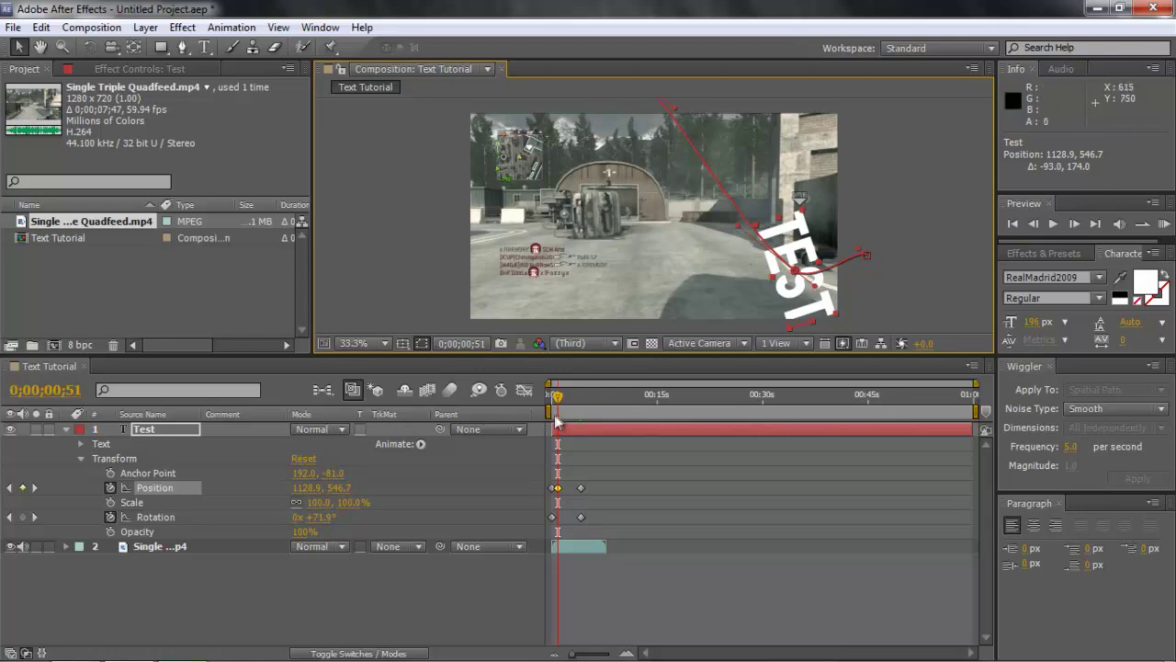
# Add Position keyframes at 1;36 moving TEST higher and at 2;12 toward lower left.
pyautogui.click(561, 410)
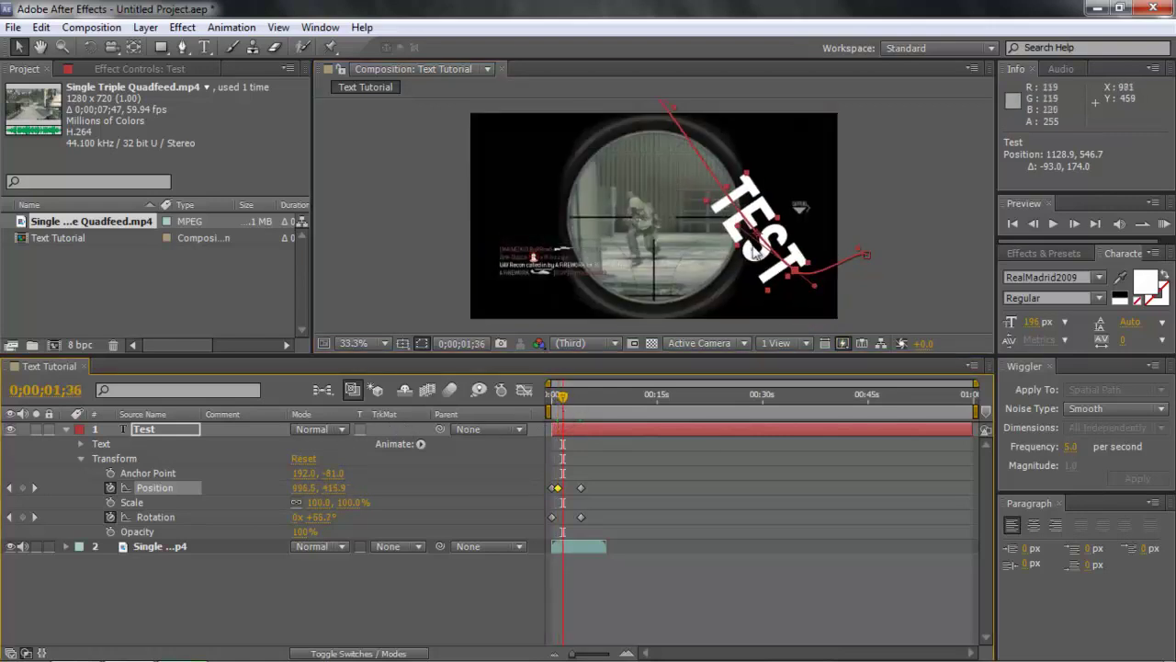
pyautogui.moveTo(751, 245); pyautogui.dragTo(794, 198)
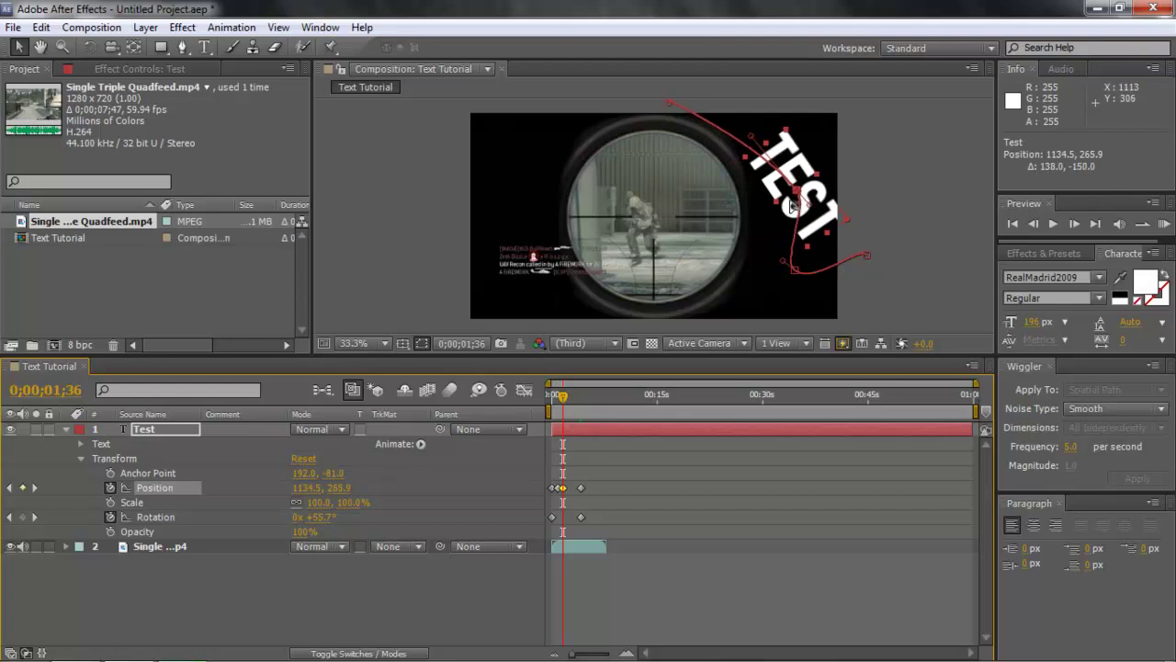
pyautogui.click(567, 412)
pyautogui.moveTo(779, 190)
pyautogui.mouseDown()
pyautogui.moveTo(721, 191)
pyautogui.moveTo(666, 277)
pyautogui.mouseUp()
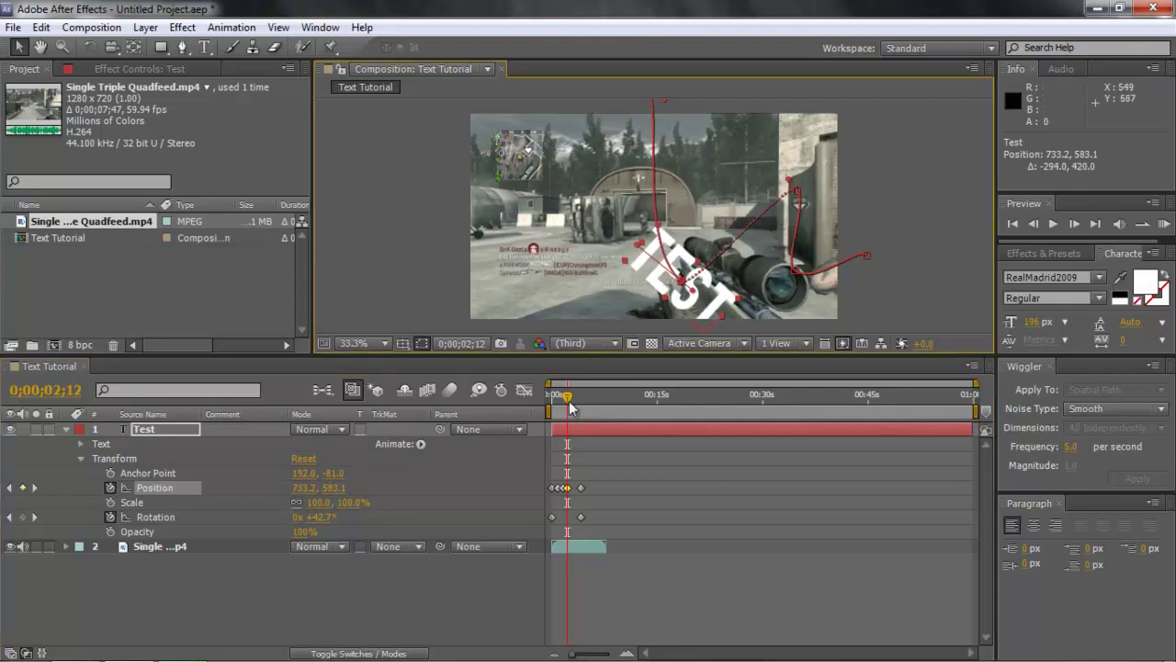
# At 2;56 key TEST to the upper right, then scrub to review the curved path.
pyautogui.moveTo(567, 398); pyautogui.dragTo(574, 403)
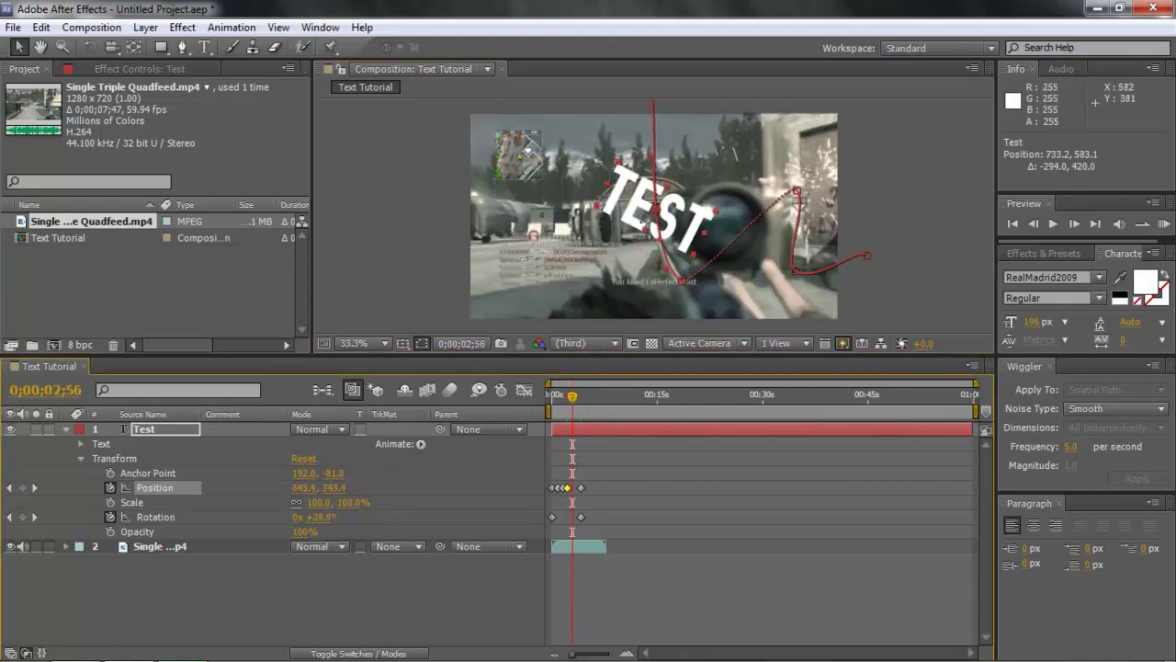
pyautogui.moveTo(638, 224); pyautogui.dragTo(816, 196)
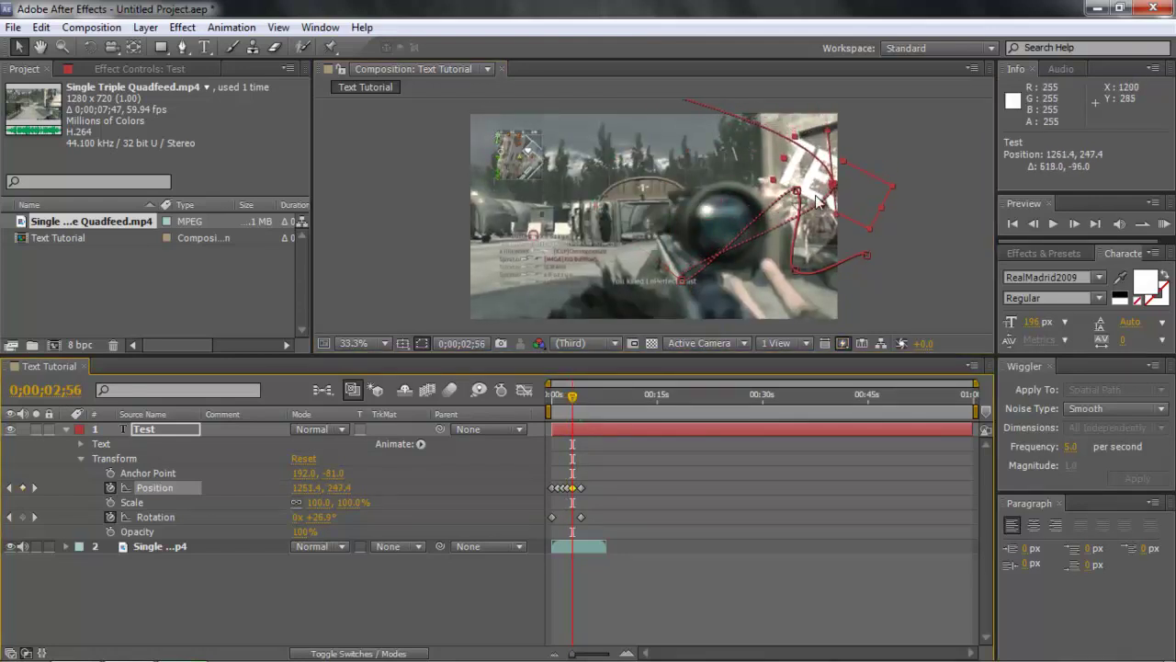
pyautogui.moveTo(575, 407); pyautogui.dragTo(580, 407)
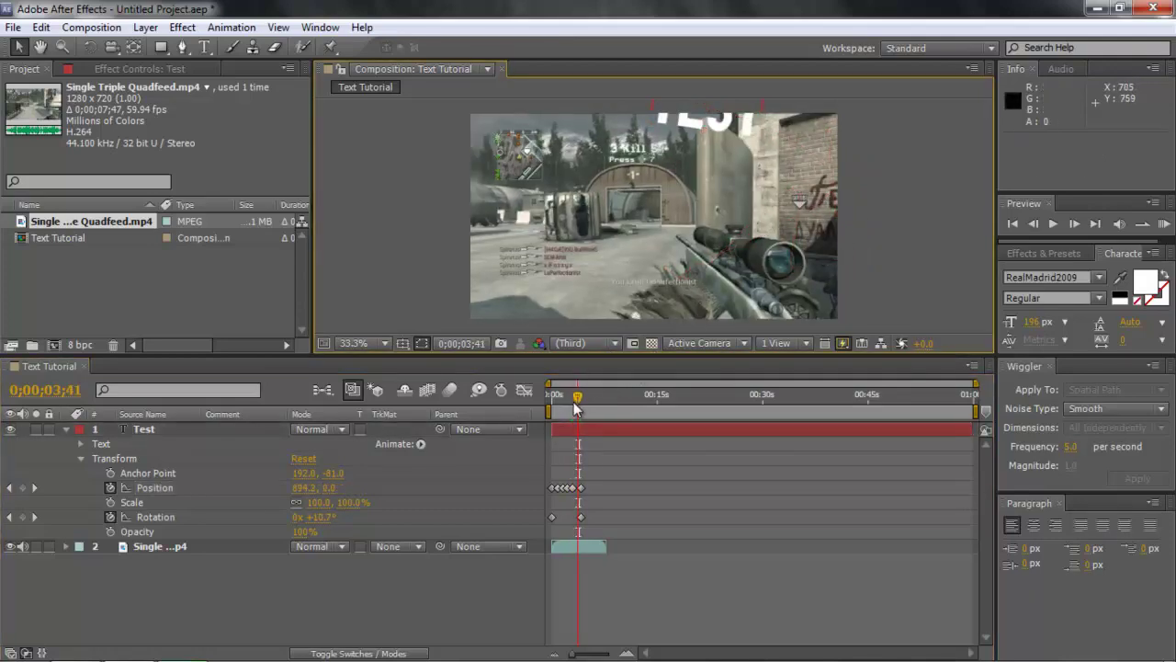
pyautogui.moveTo(567, 413); pyautogui.dragTo(578, 409)
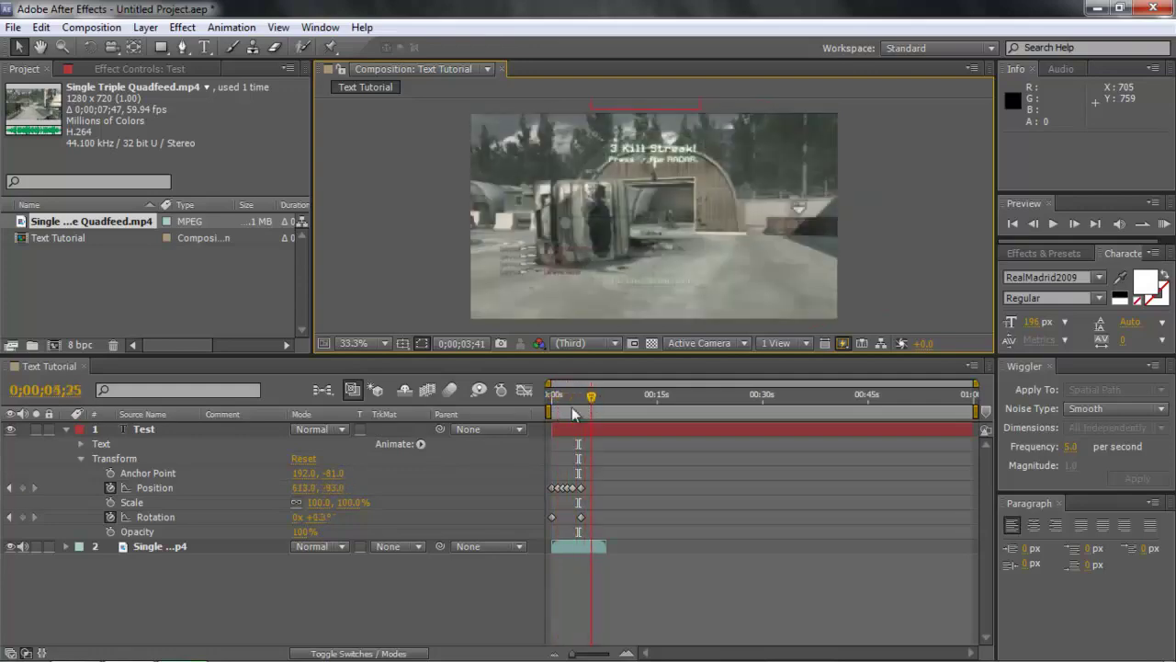
pyautogui.moveTo(589, 407); pyautogui.dragTo(552, 408)
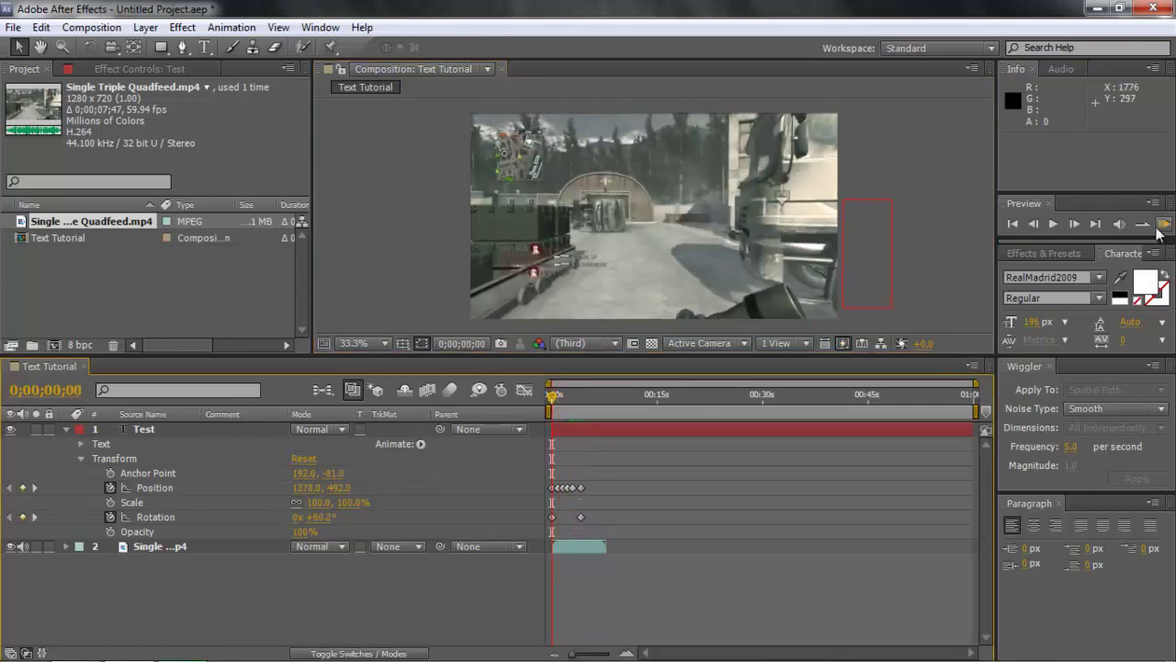
pyautogui.click(1162, 225)
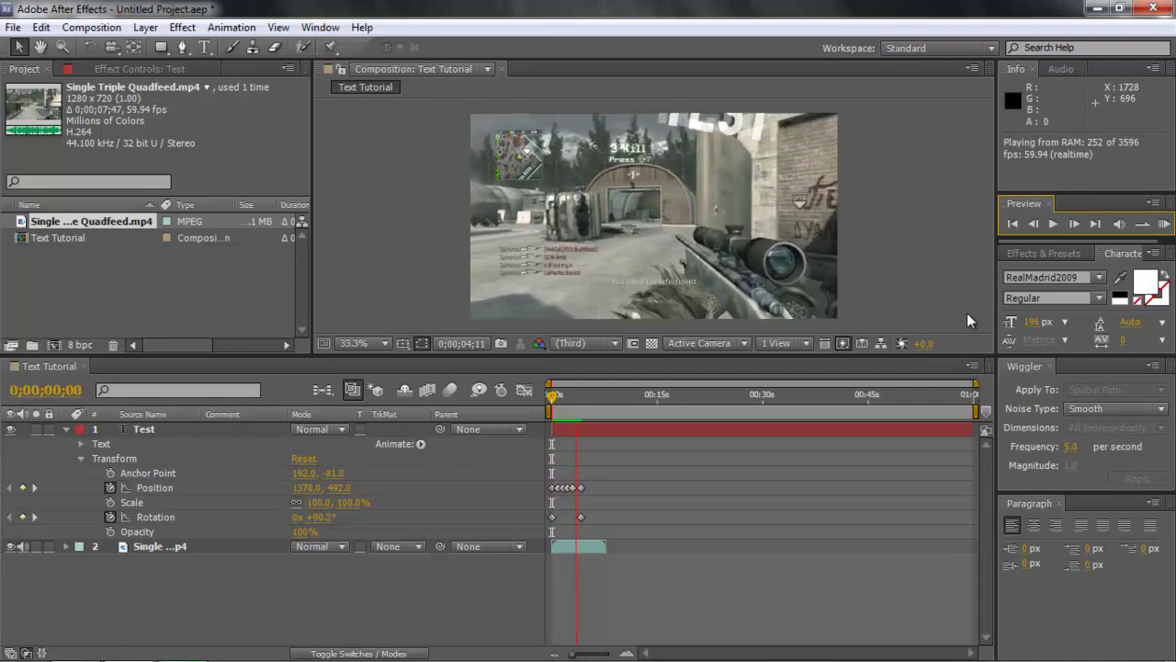
pyautogui.press('space')
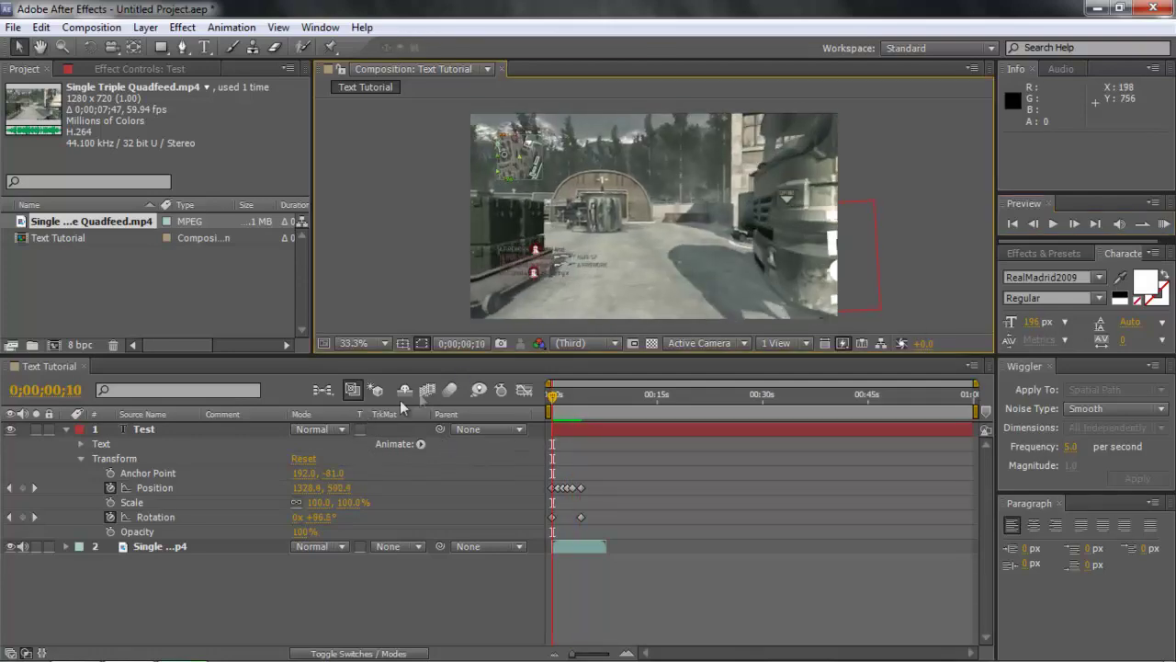
# Enable the comp's Motion Blur master switch and the Test layer's Motion Blur switch.
pyautogui.click(448, 389)
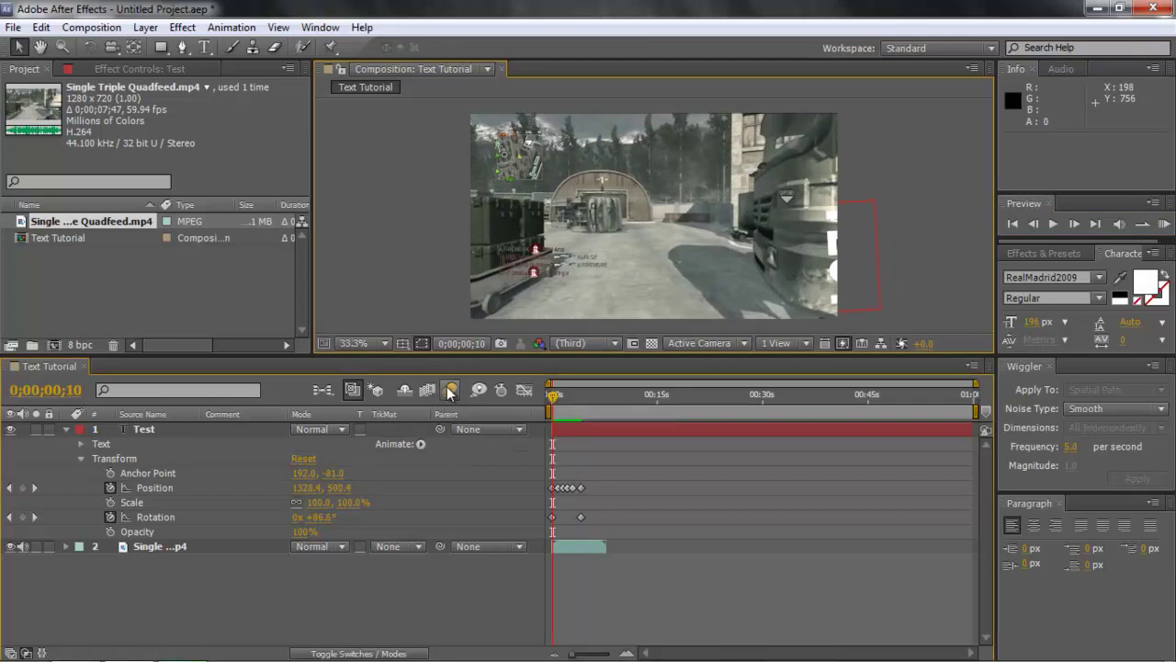
pyautogui.click(65, 428)
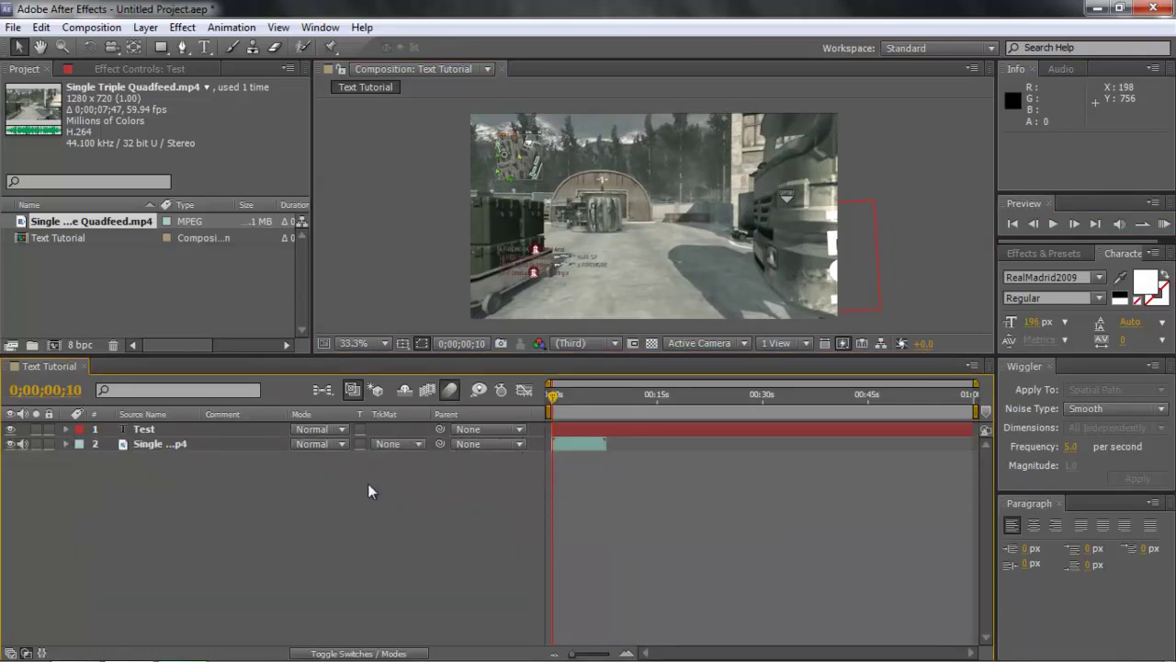
pyautogui.click(353, 652)
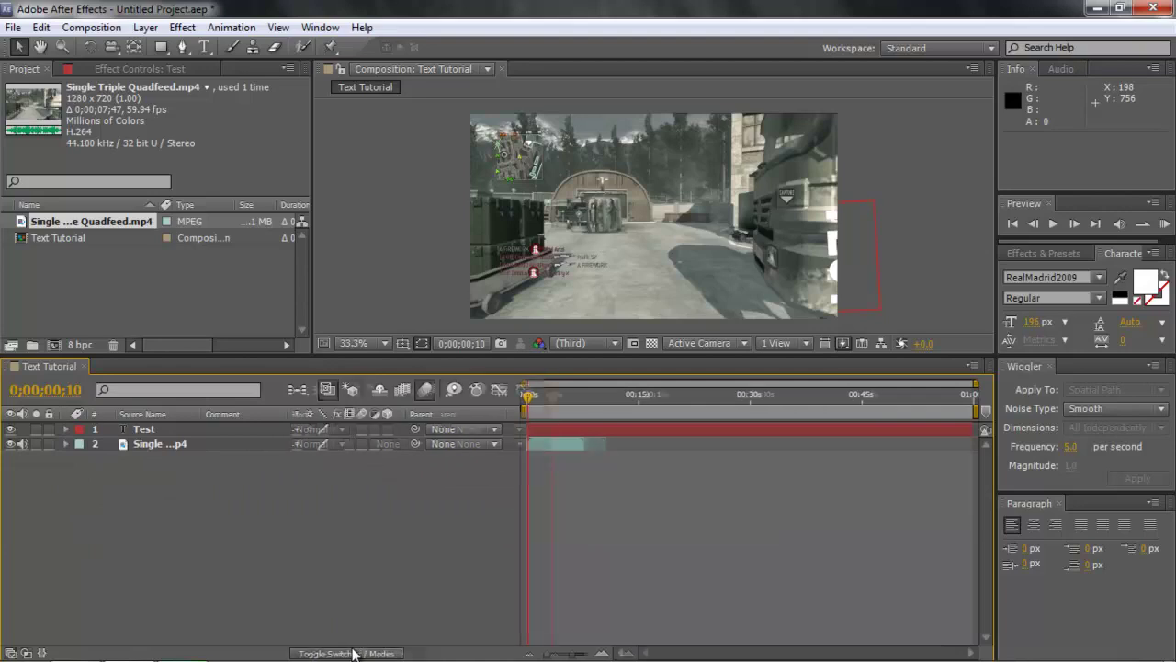
pyautogui.click(363, 429)
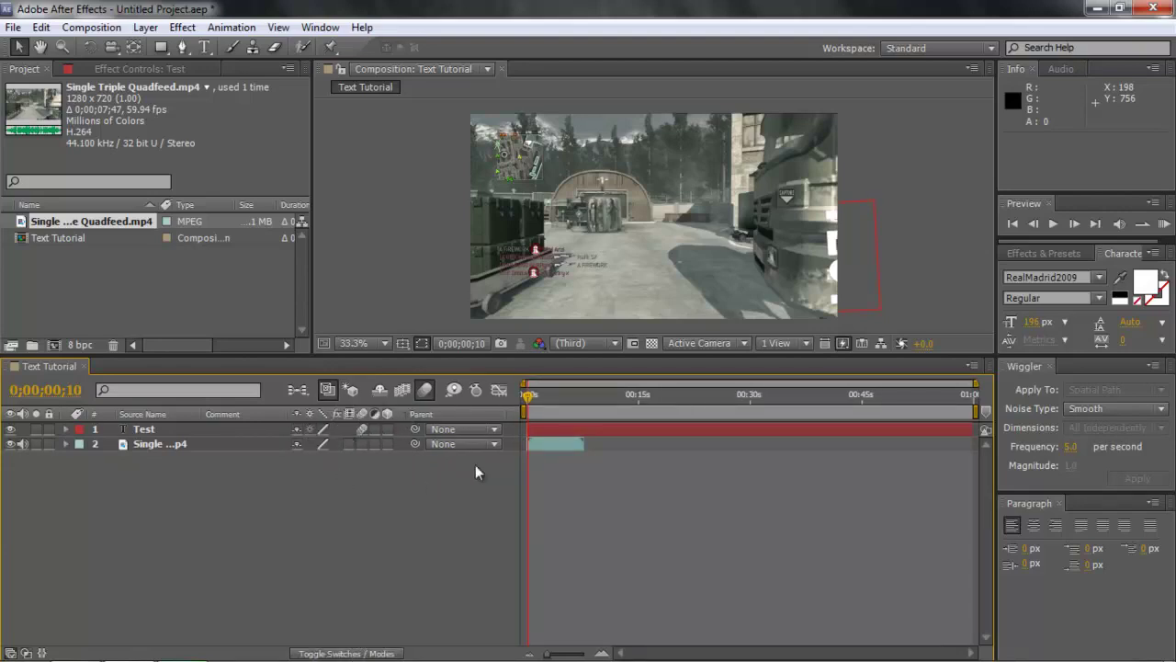
# Preview and scrub the blurred motion, then pull the work-area end back to about eight seconds.
pyautogui.moveTo(532, 417); pyautogui.dragTo(548, 402)
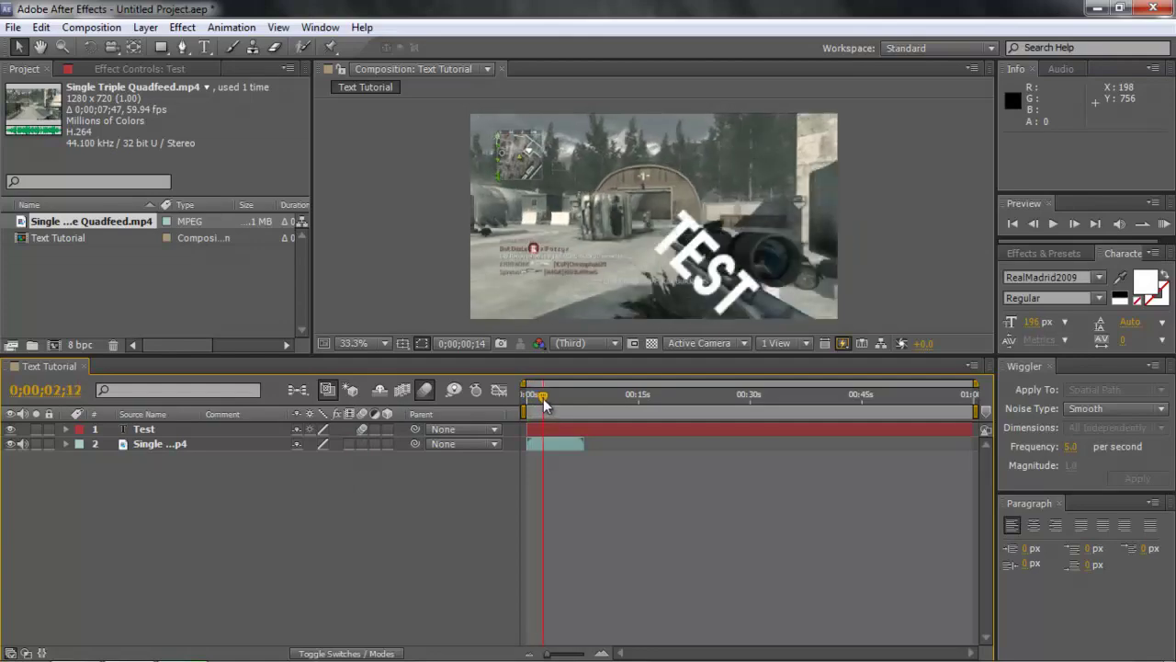
pyautogui.moveTo(548, 402); pyautogui.dragTo(526, 403)
pyautogui.press('space')
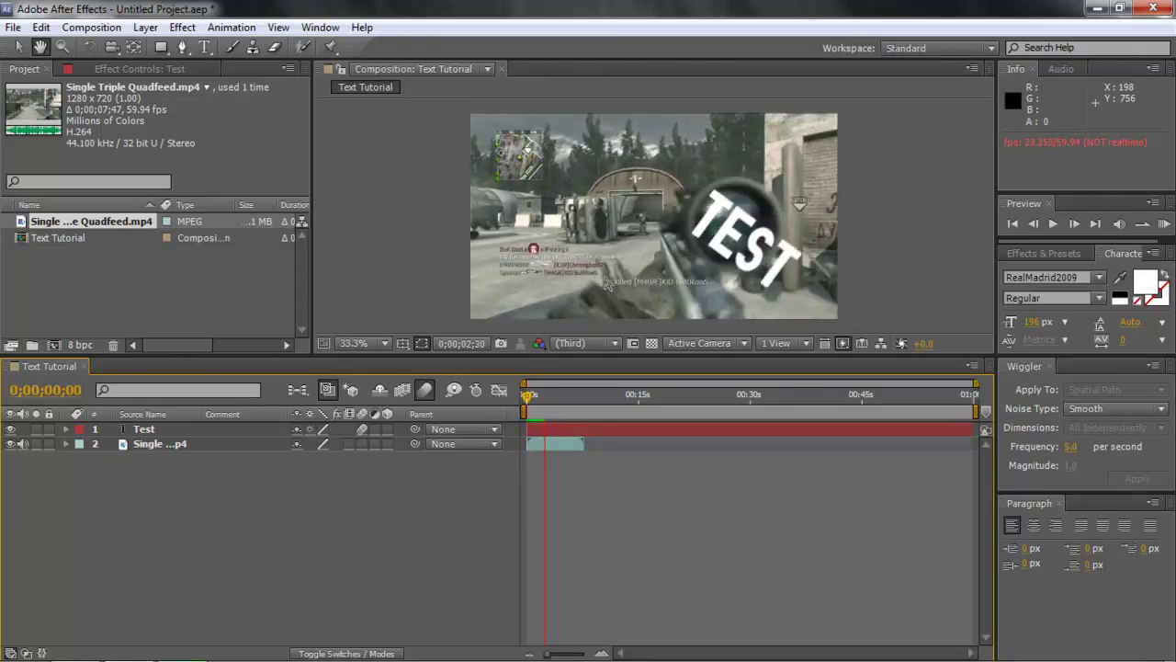
pyautogui.click(549, 381)
pyautogui.moveTo(540, 414); pyautogui.dragTo(546, 424)
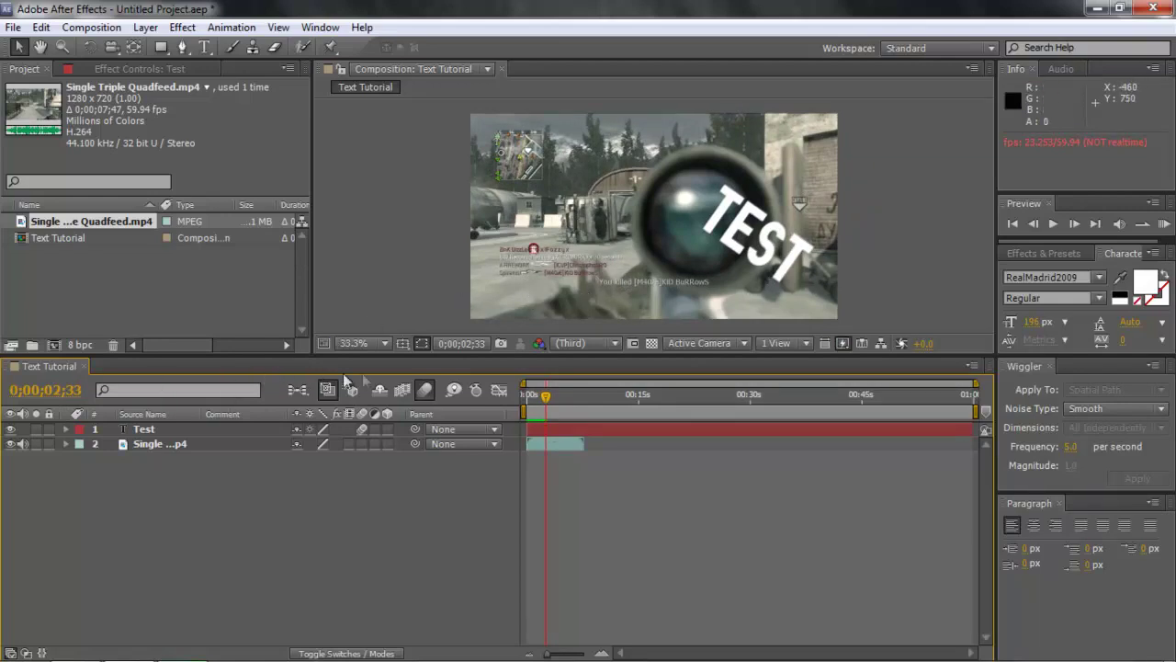
pyautogui.moveTo(549, 426)
pyautogui.mouseDown()
pyautogui.moveTo(527, 415)
pyautogui.moveTo(557, 412)
pyautogui.mouseUp()
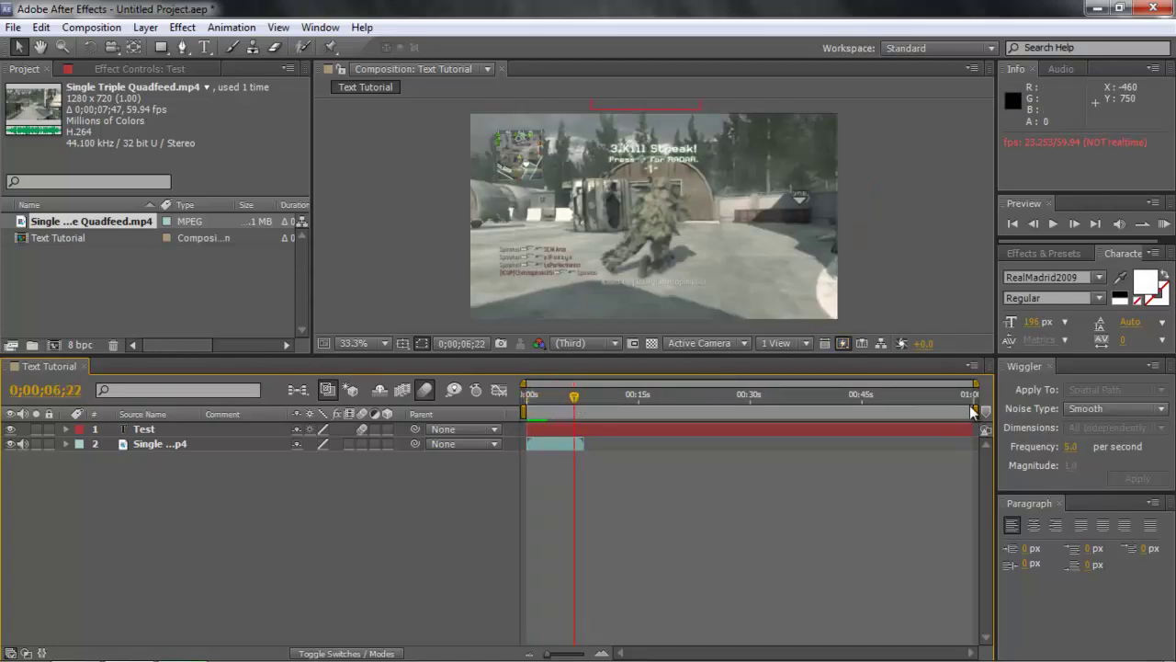
pyautogui.moveTo(973, 411); pyautogui.dragTo(595, 437)
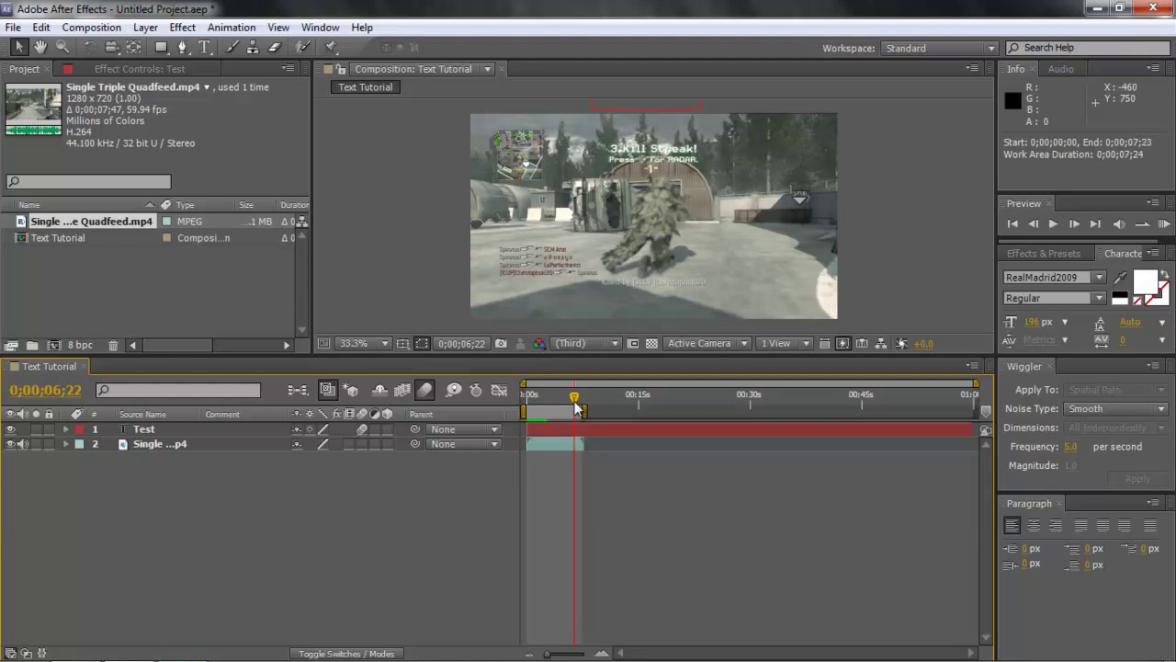
# Trim the work-area end to about 0;00;05;11 and preview it.
pyautogui.moveTo(579, 416); pyautogui.dragTo(568, 411)
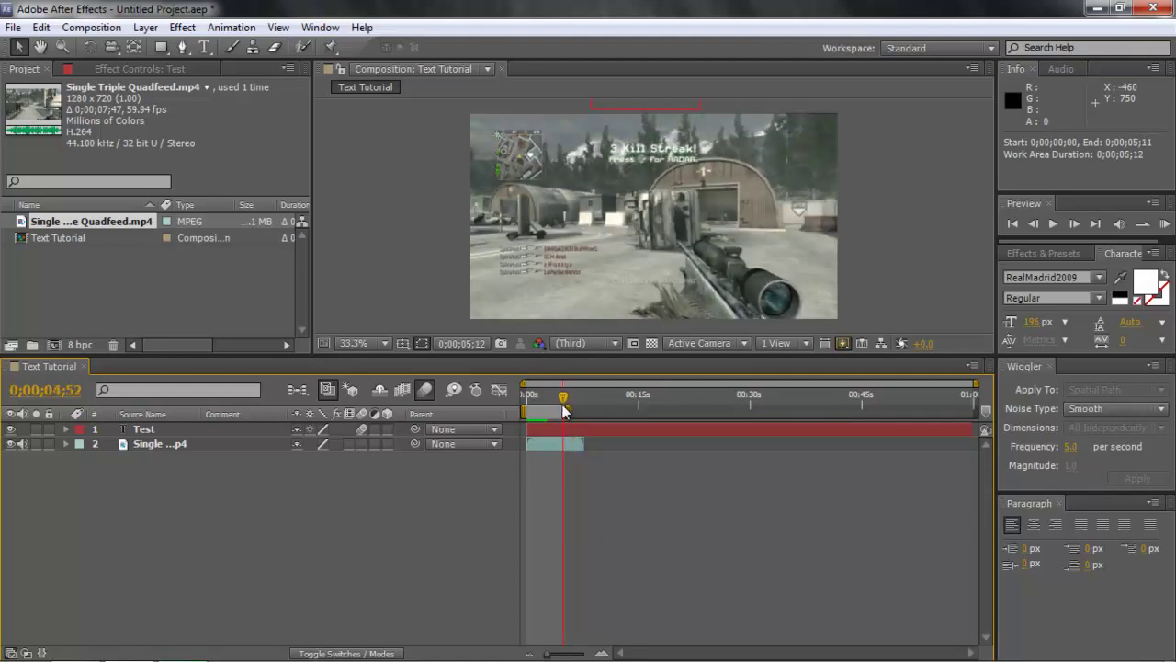
pyautogui.press('space')
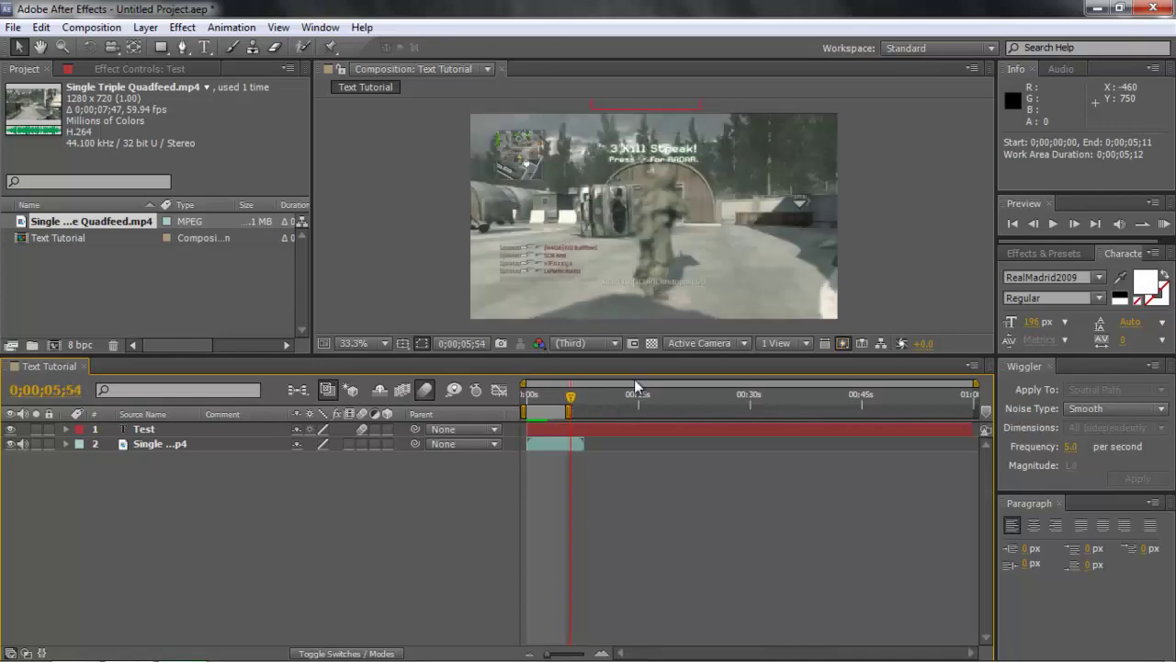